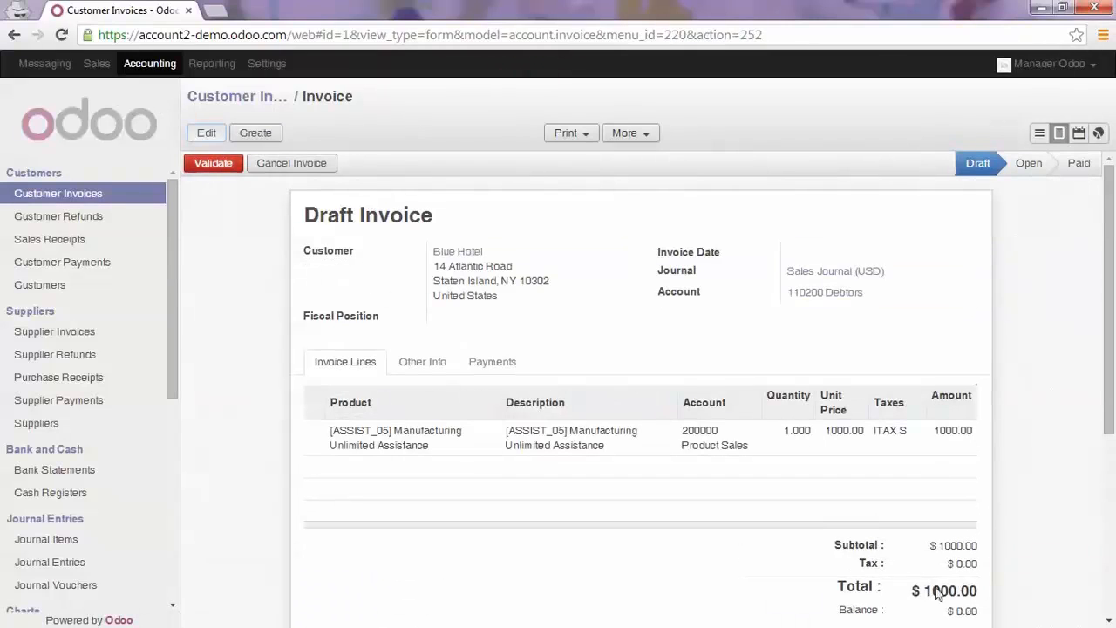
Update the taxes on the Blue Hotel draft customer invoice and validate it
click(867, 572)
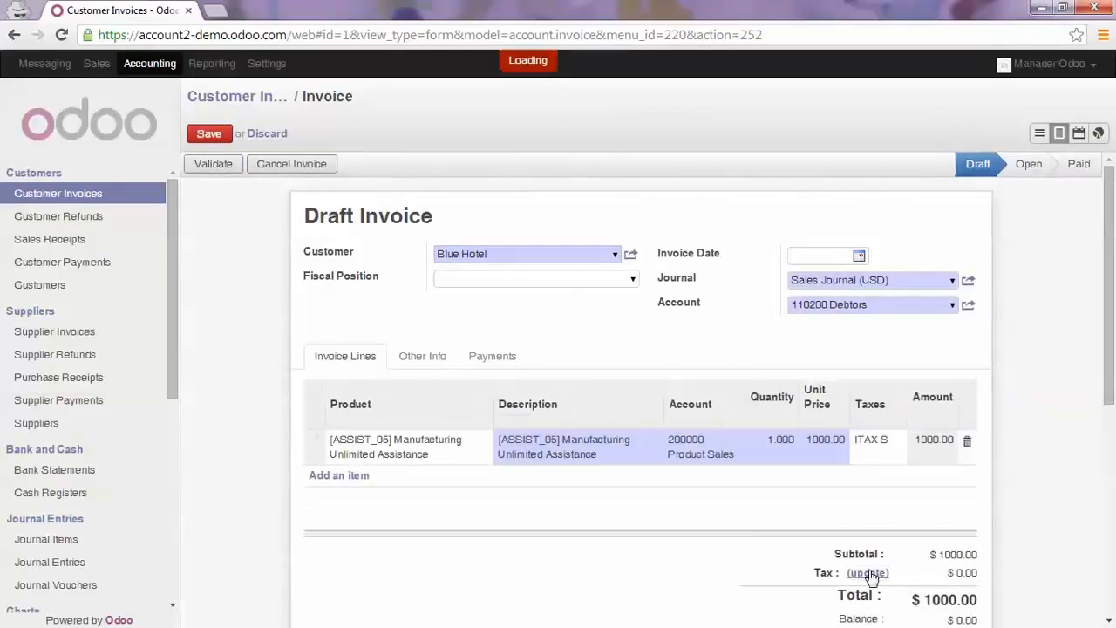
click(218, 165)
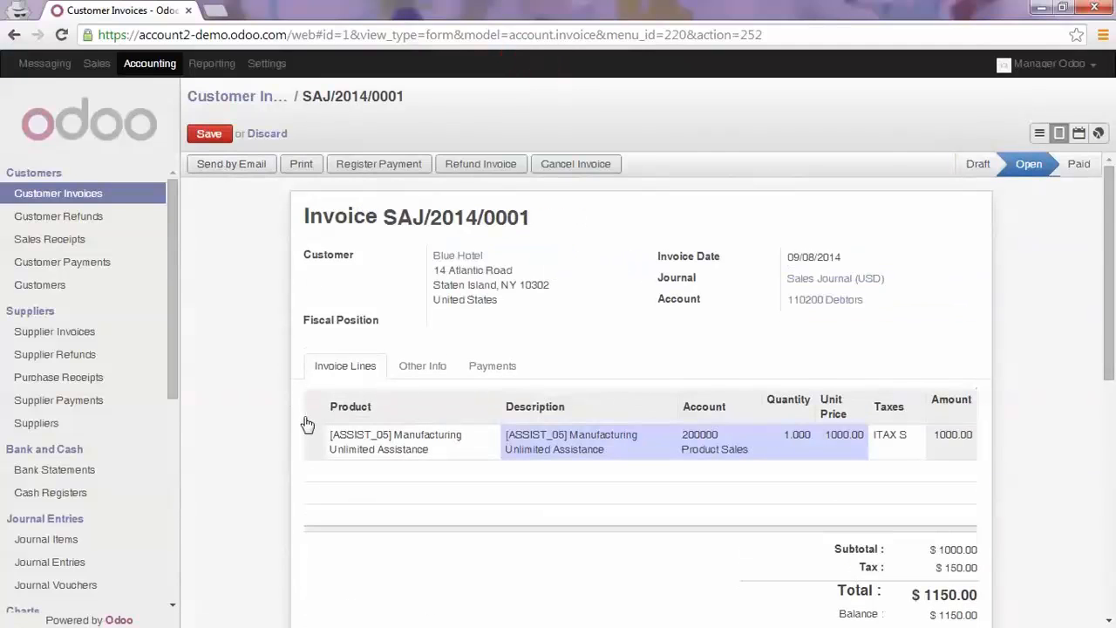
Open the journal entry linked in the validated customer invoice's other information and examine its journal items
click(422, 370)
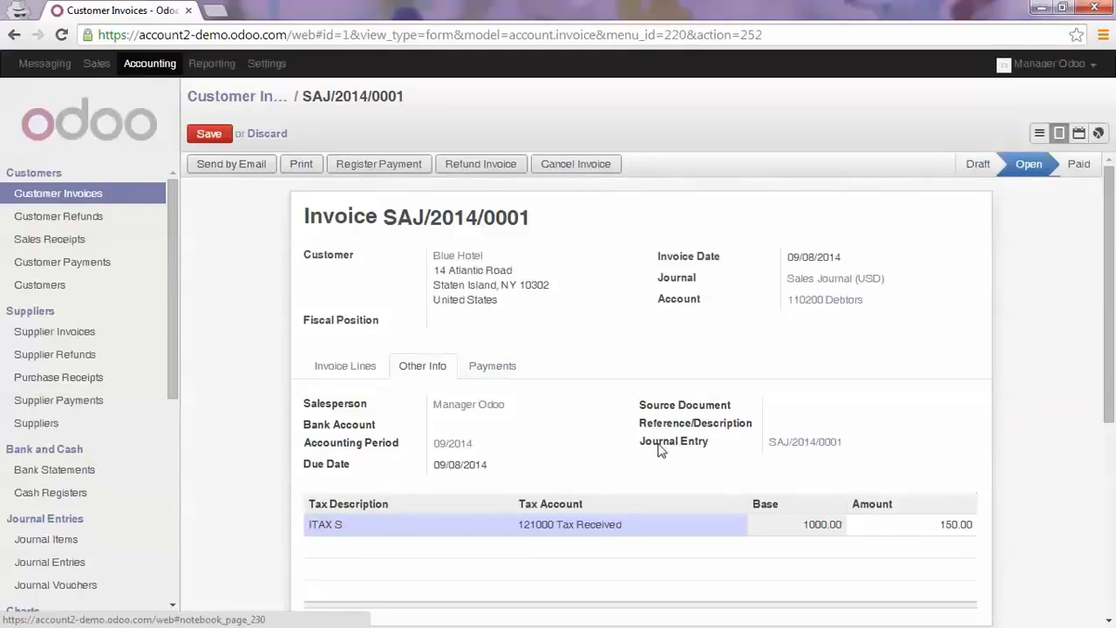
mouse_move(685, 448)
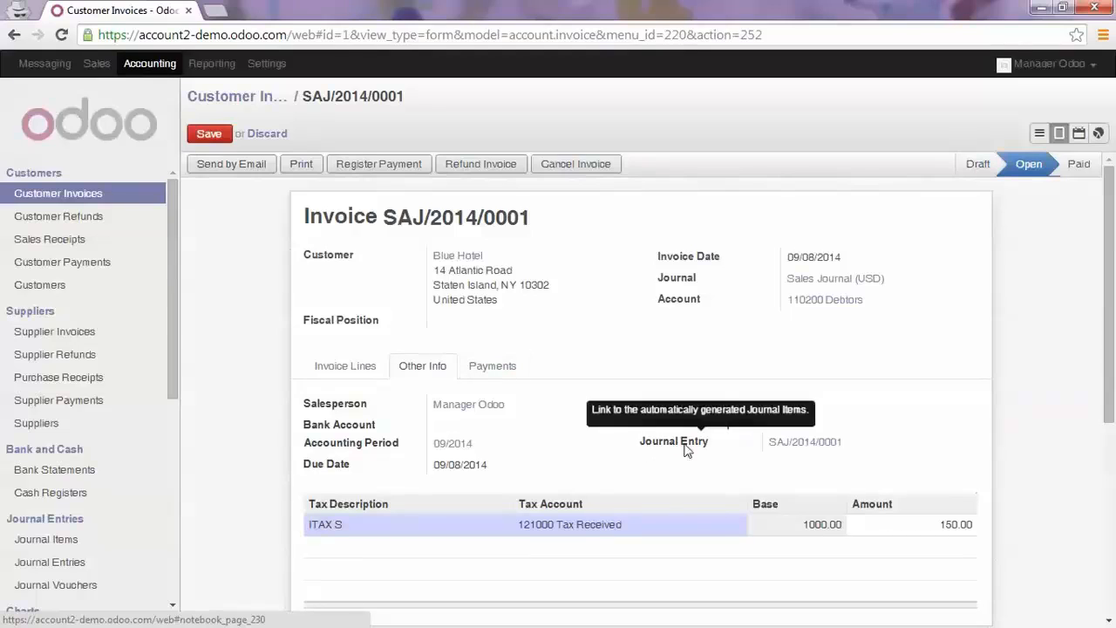
click(820, 449)
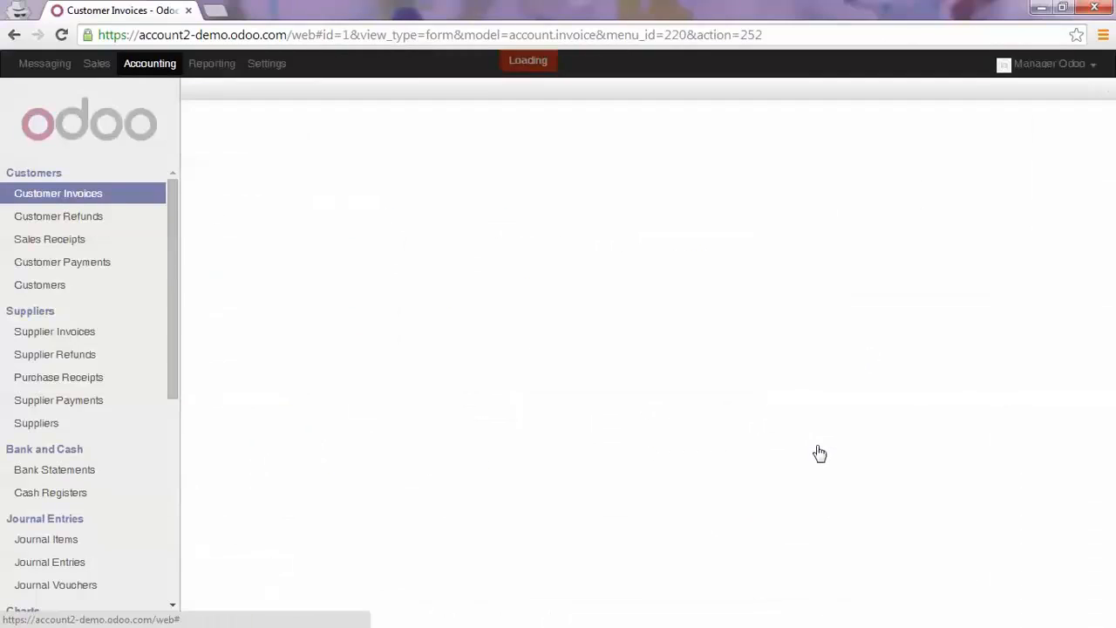
mouse_move(796, 452)
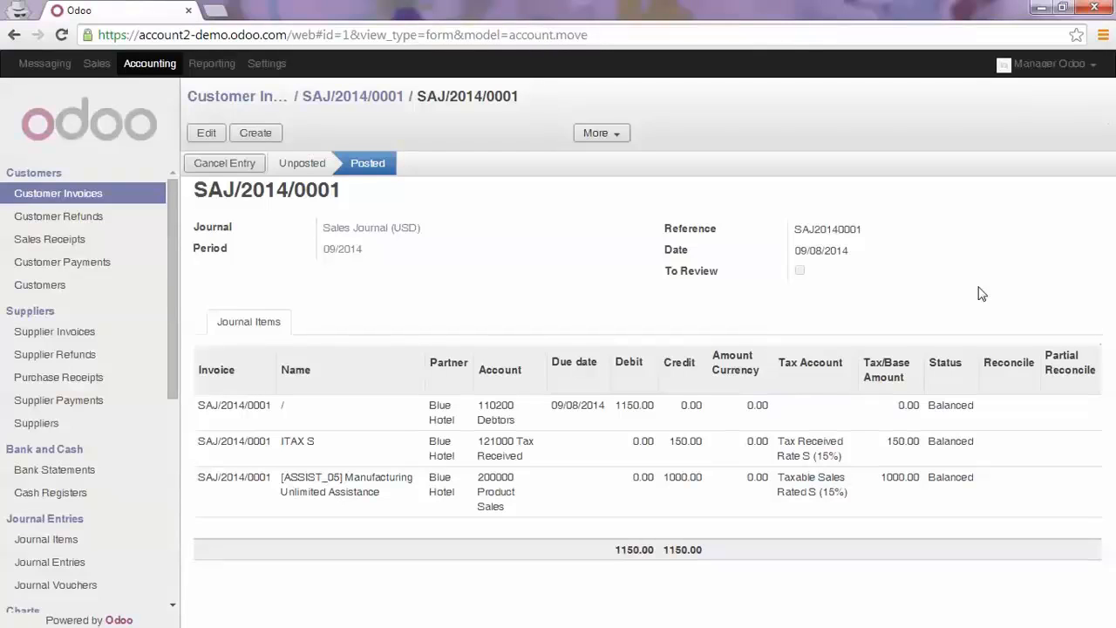
Return to the customer invoices, list the configured journals and open the Miscellaneous Journal to view its settings
click(212, 101)
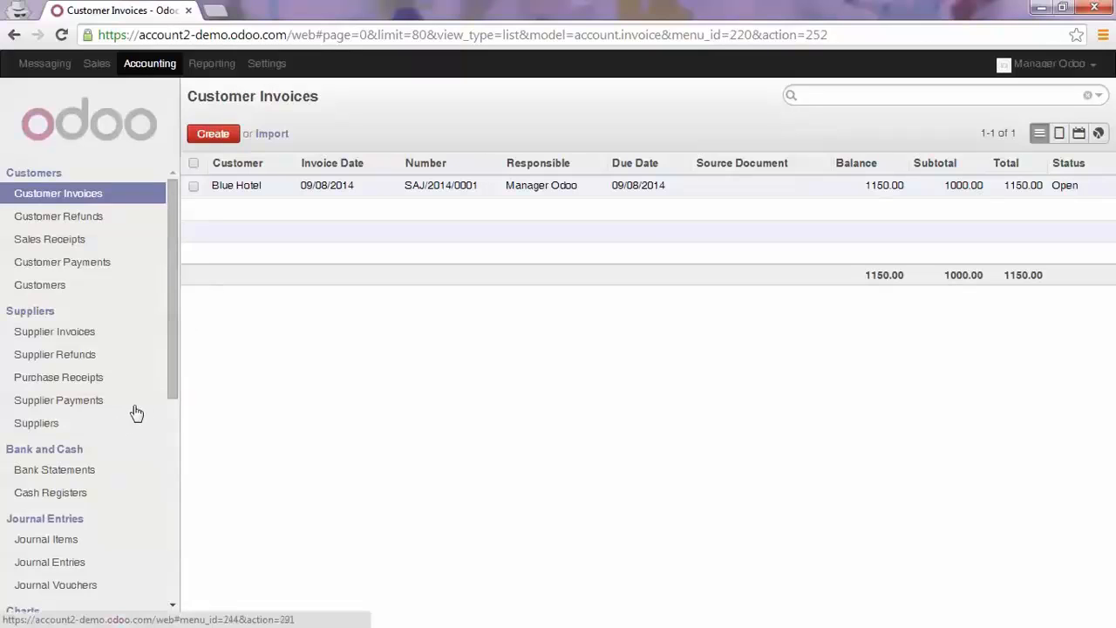
scroll(139, 410, down, 2)
scroll(145, 410, down, 2)
scroll(146, 409, down, 1)
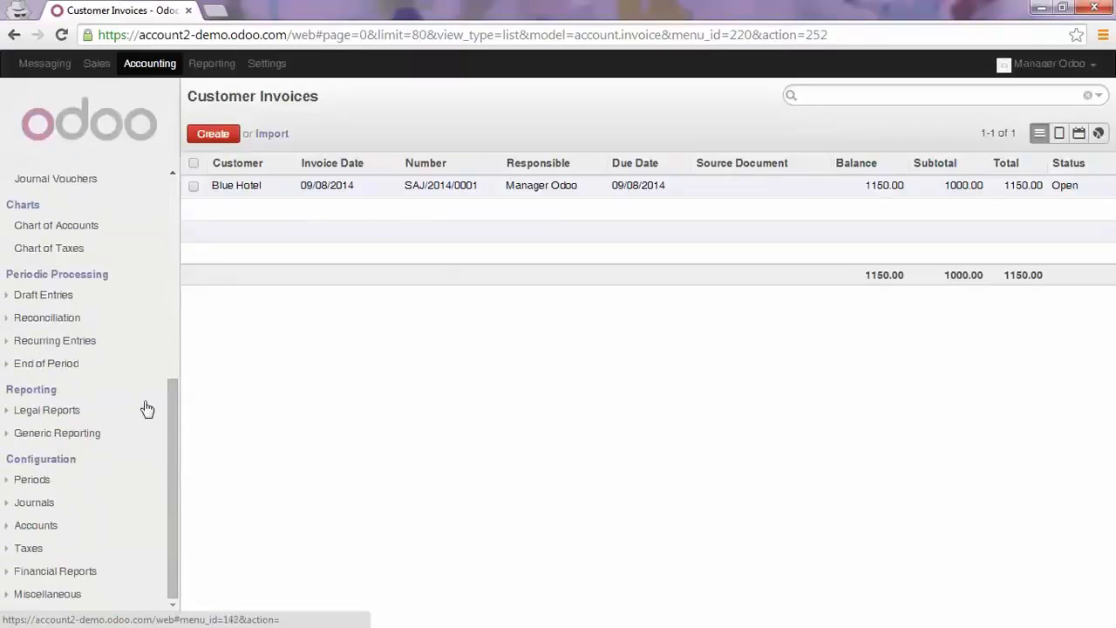
click(33, 503)
click(51, 526)
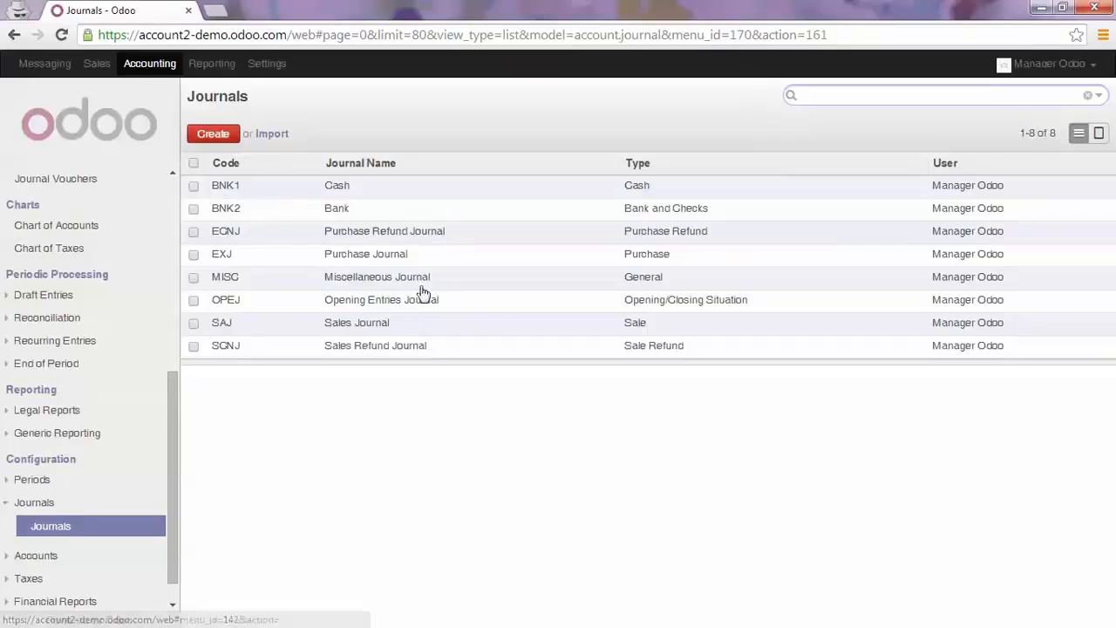
click(389, 279)
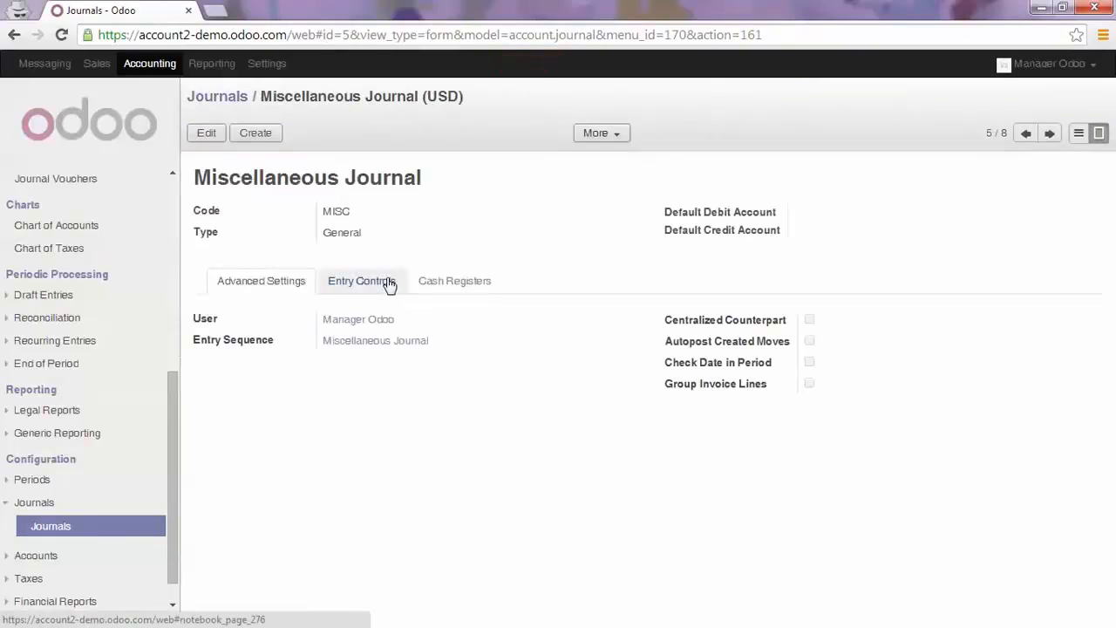
Open the Blue Hotel partner record from its customer invoice, mark the company as a supplier too, and save it
scroll(134, 314, up, 5)
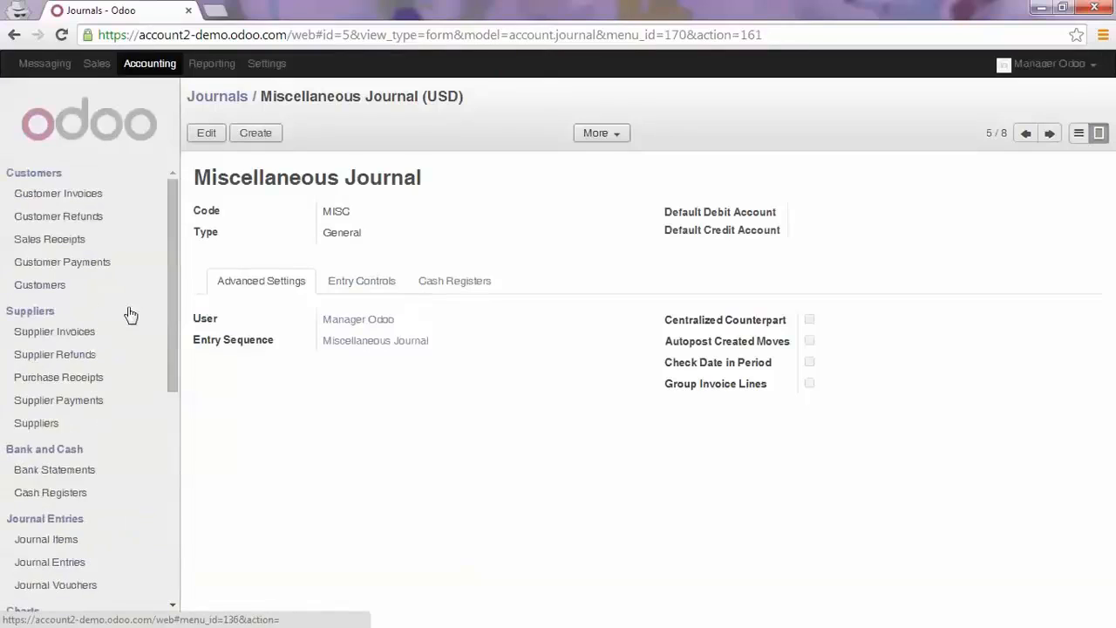
click(75, 333)
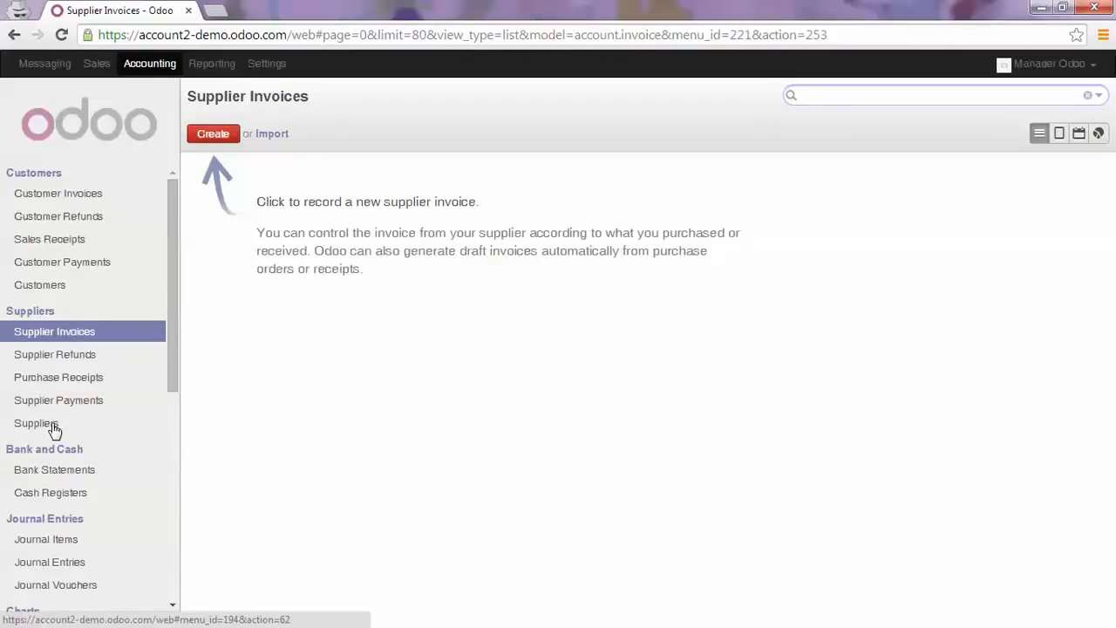
click(87, 194)
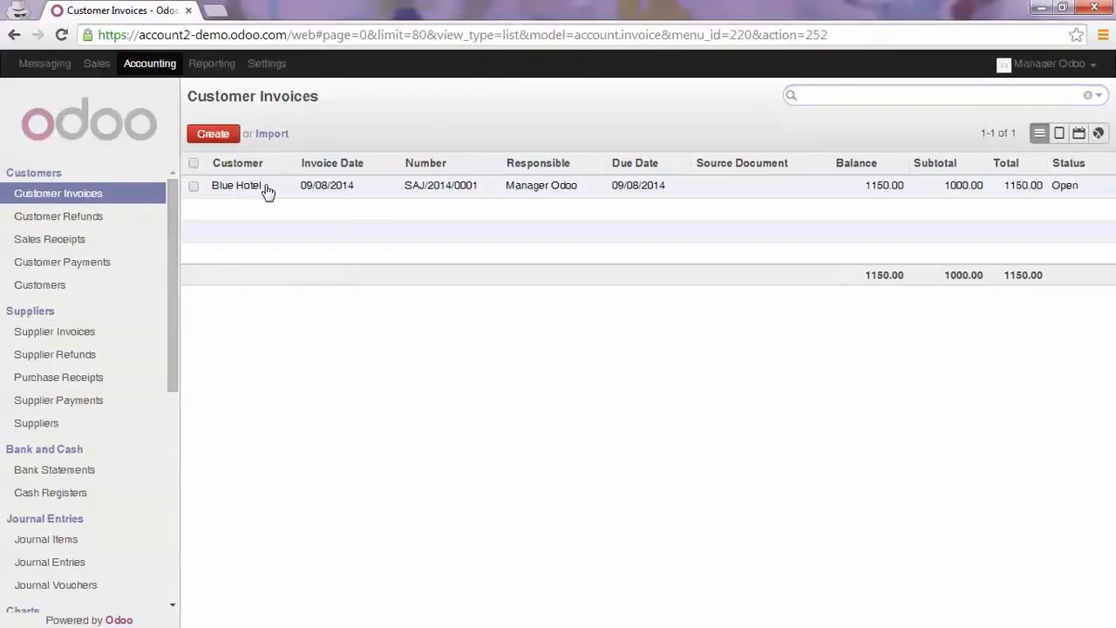
click(267, 192)
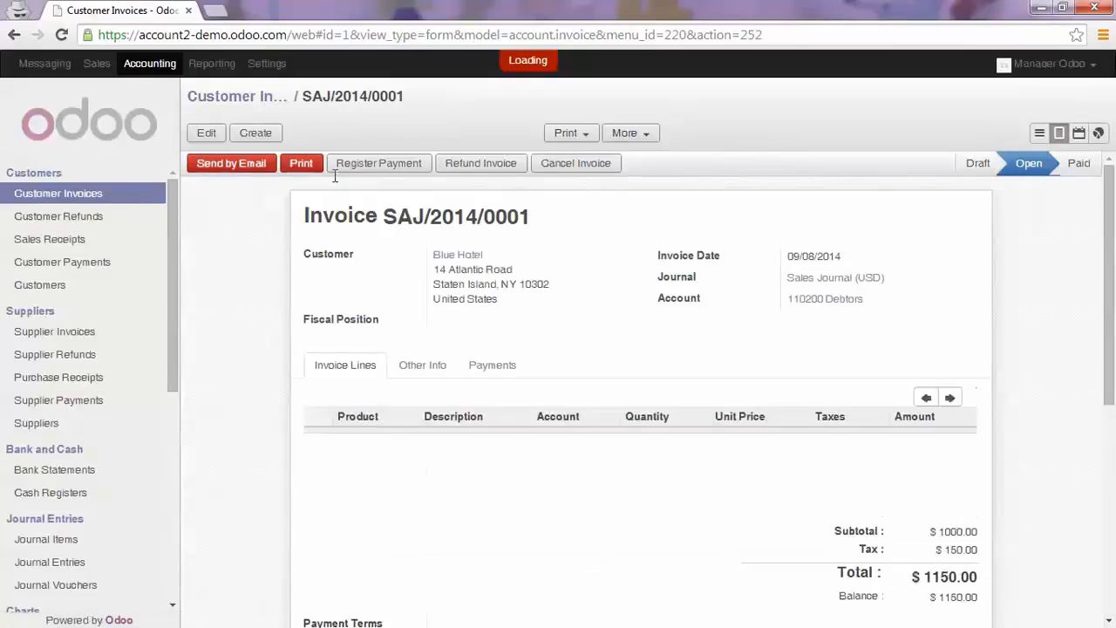
click(449, 259)
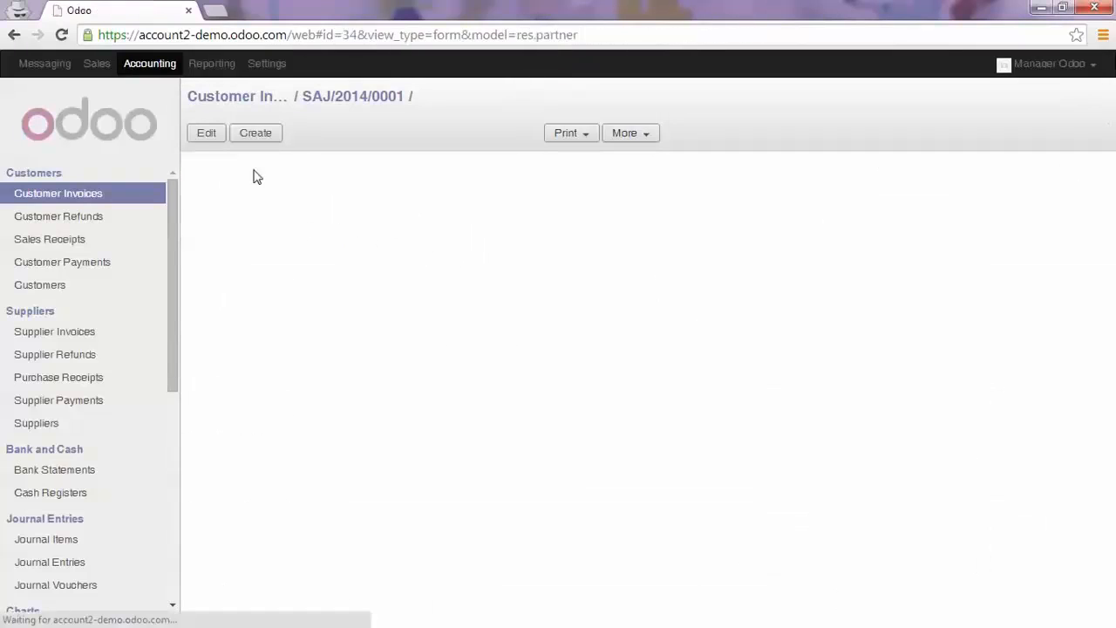
click(206, 135)
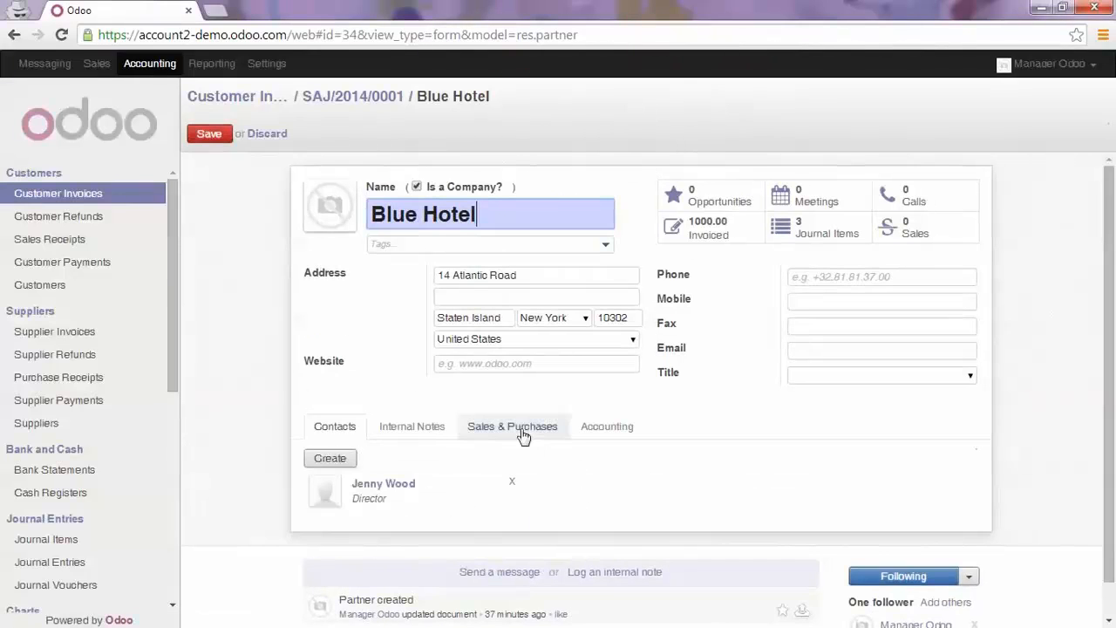
click(523, 433)
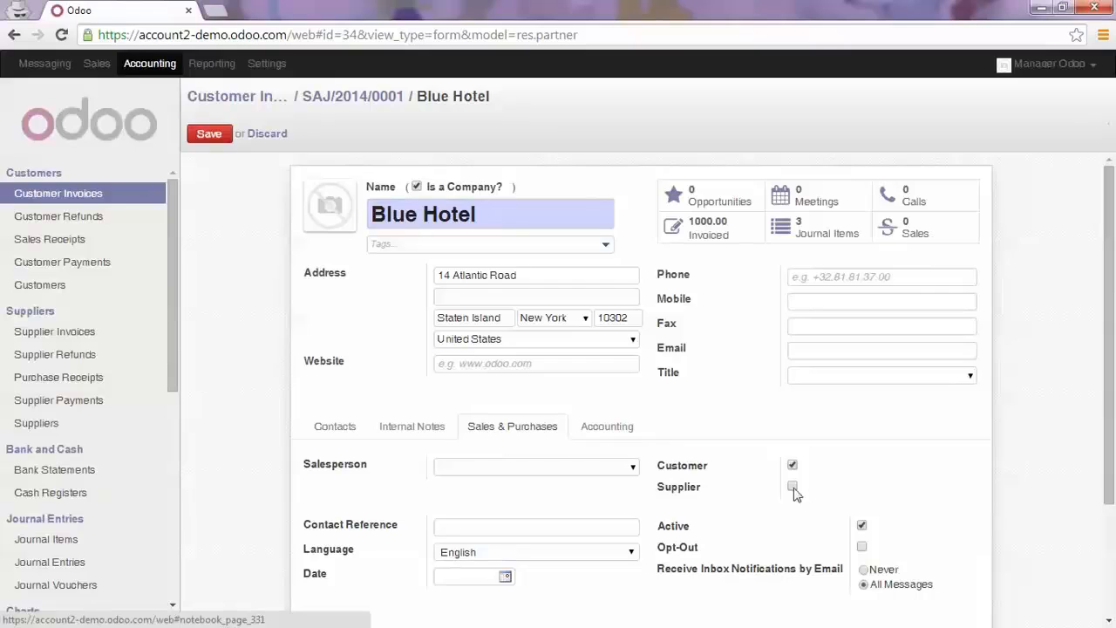
click(792, 487)
click(211, 136)
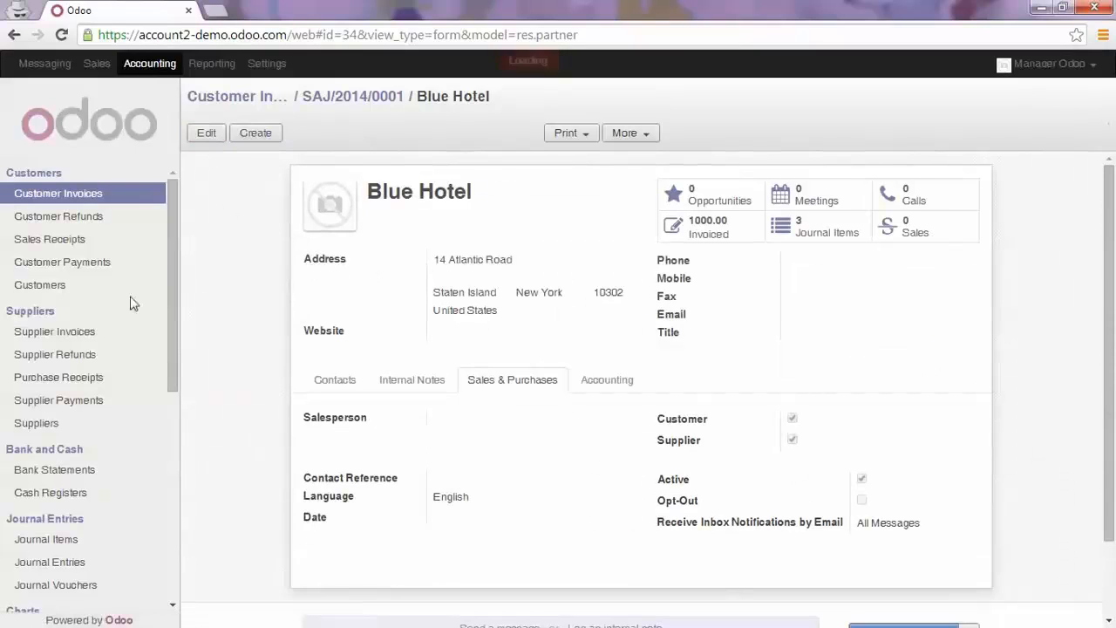
Create a new supplier invoice with Blue Hotel as the supplier
click(67, 337)
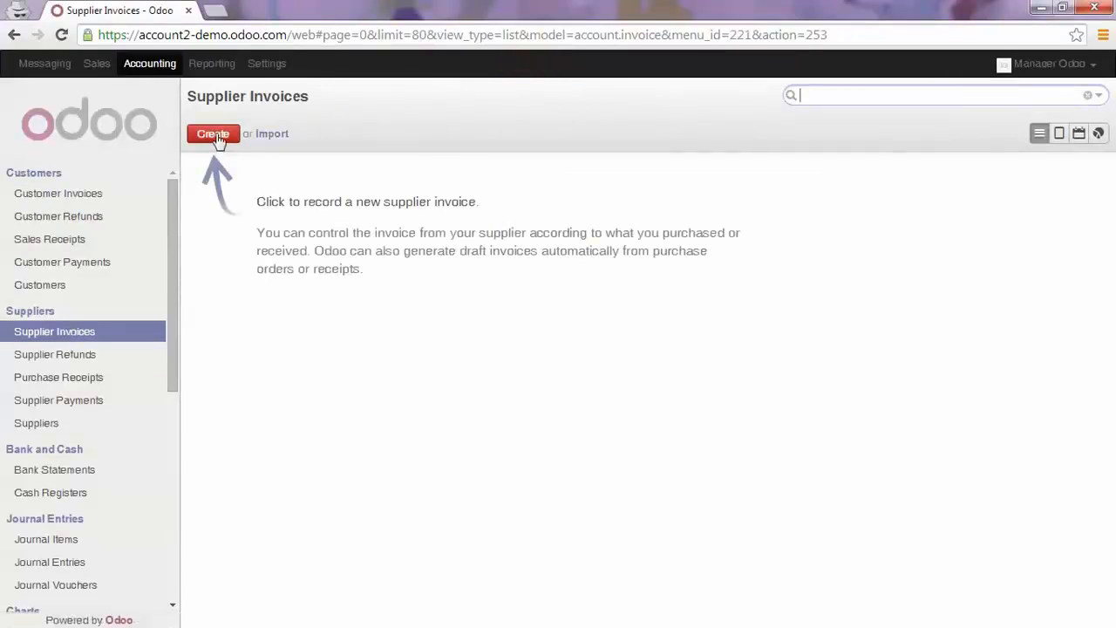
click(216, 136)
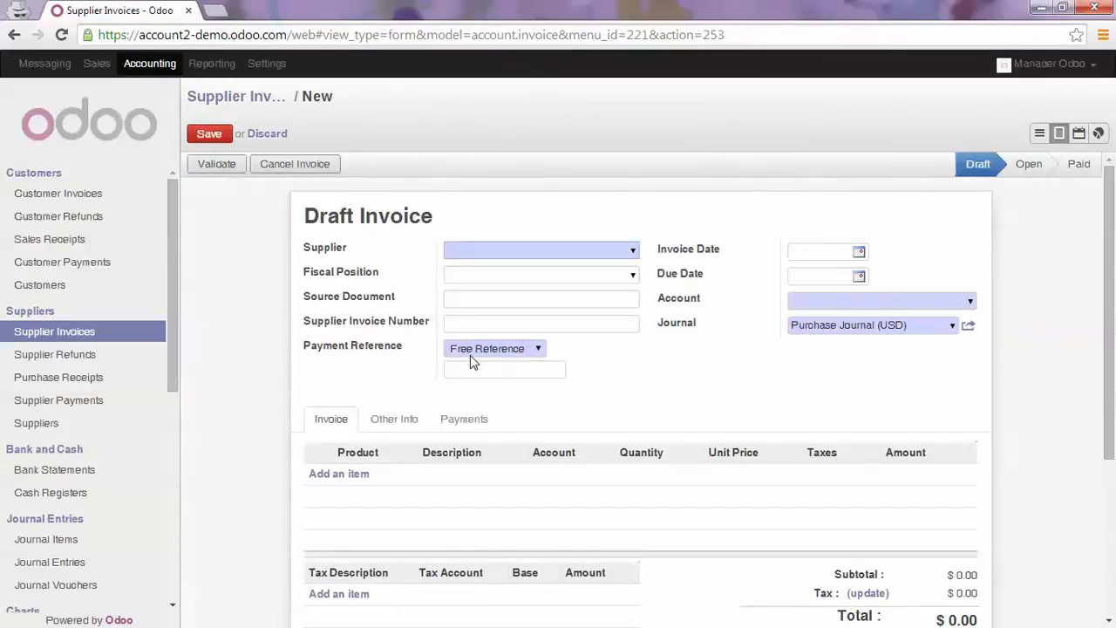
text(blue)
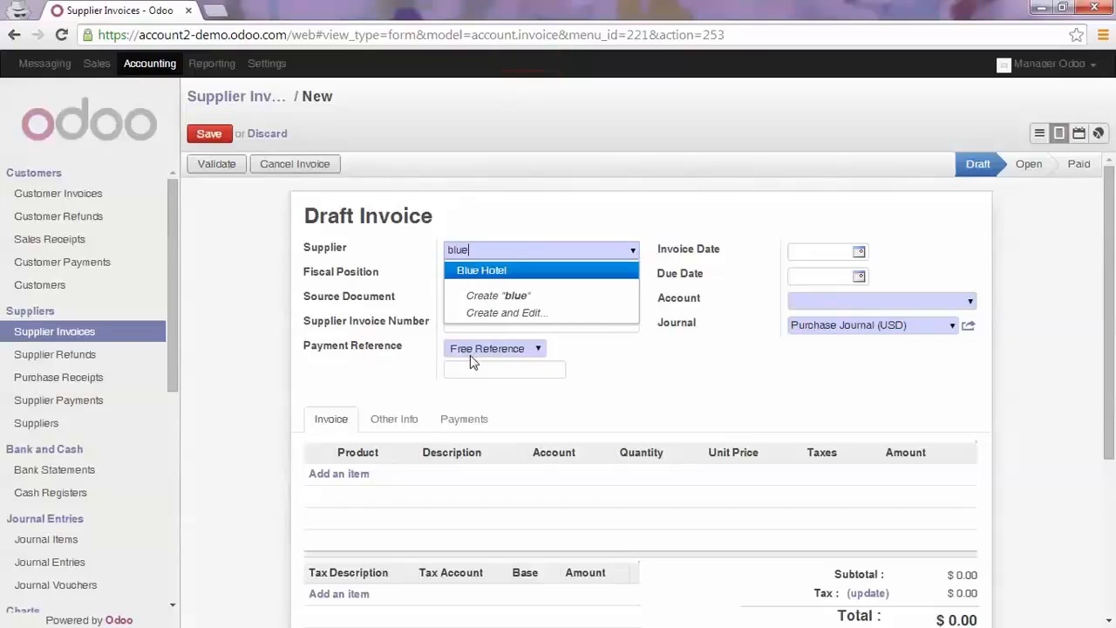
key(Return)
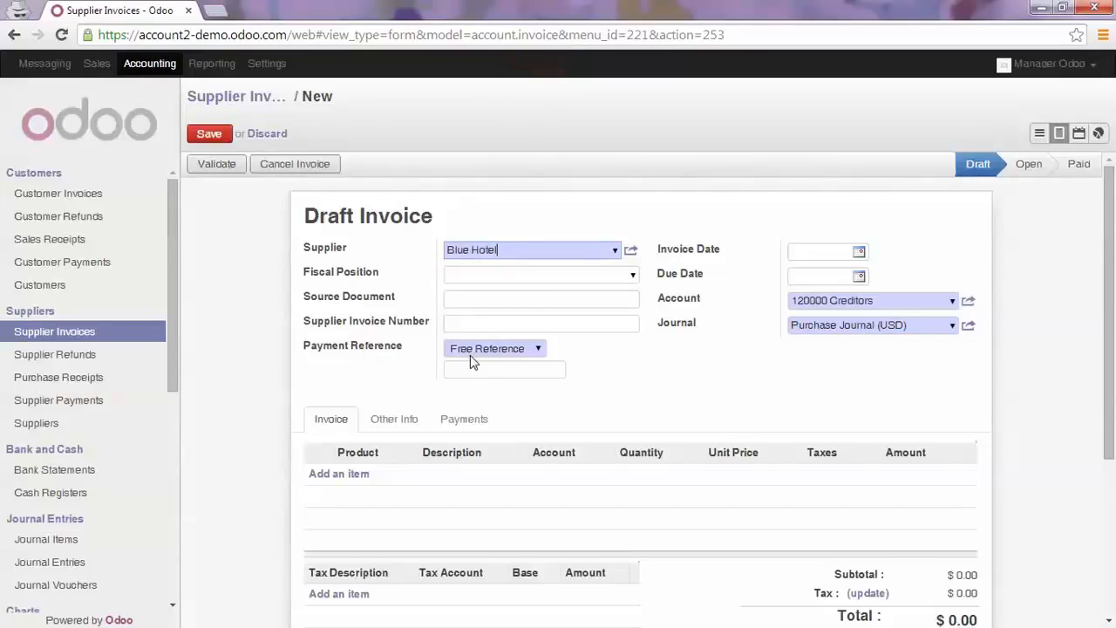
Add an invoice line with the description "Production of template" to the supplier invoice
click(361, 474)
click(442, 475)
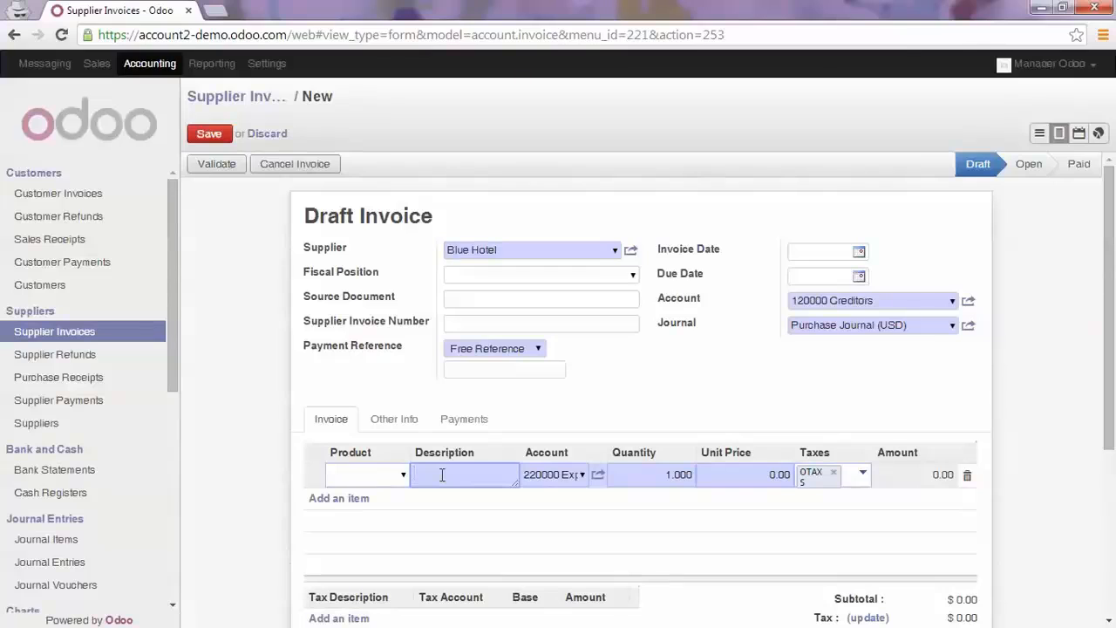
text(Production)
text(of template)
Set the unit price of the "Production of template" line to 800
key(Tab)
key(Tab)
key(Tab)
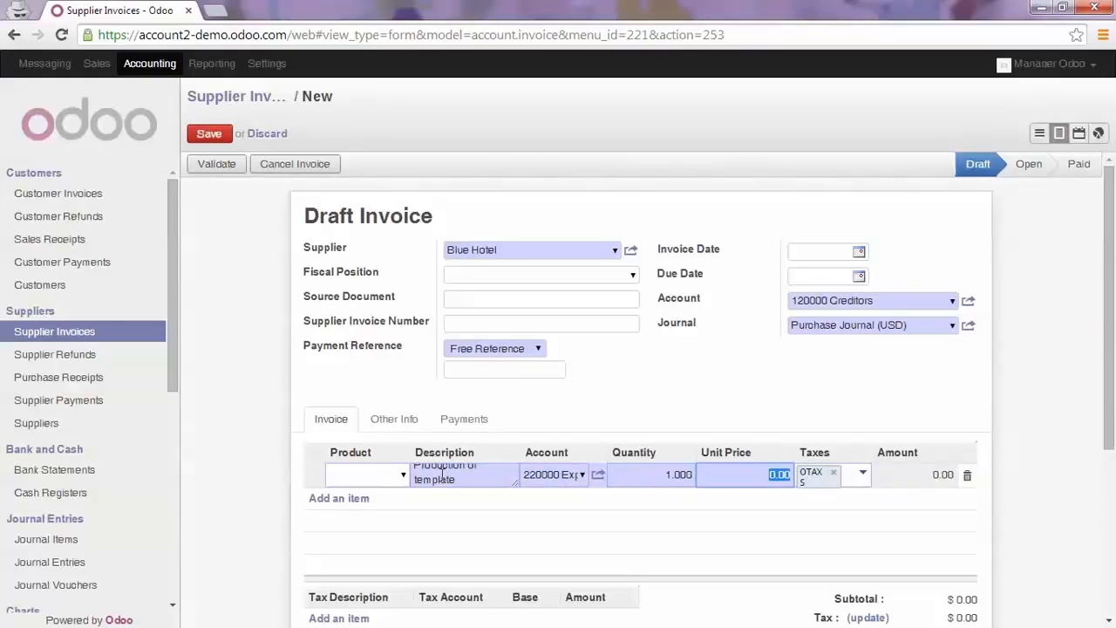
text(800)
key(Tab)
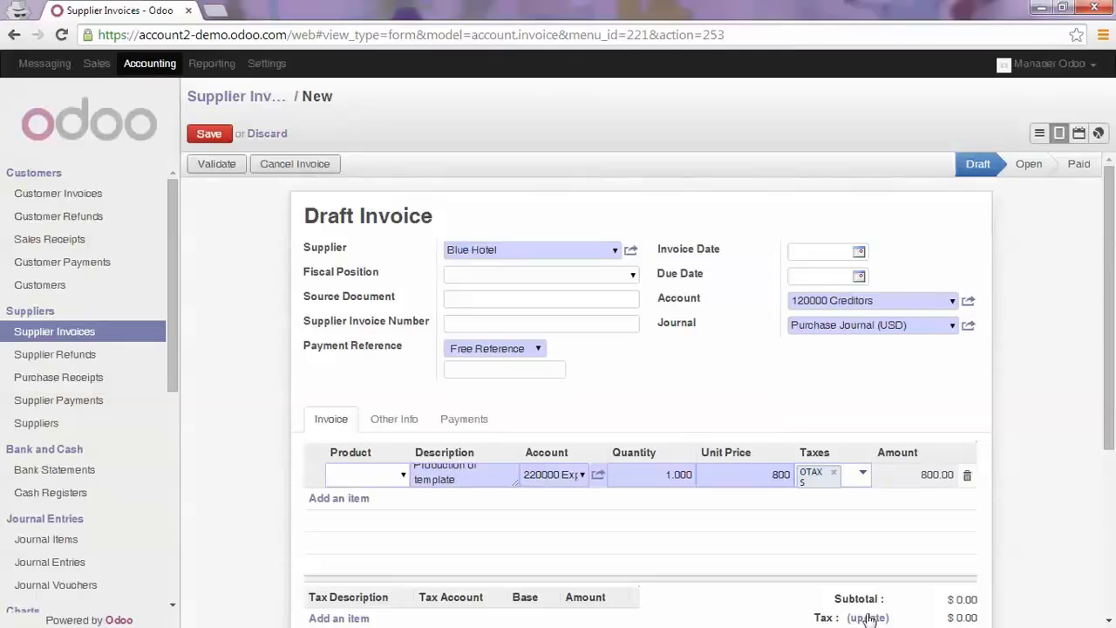
Save the supplier invoice, reopen it for editing to update its taxes, and validate it
click(208, 135)
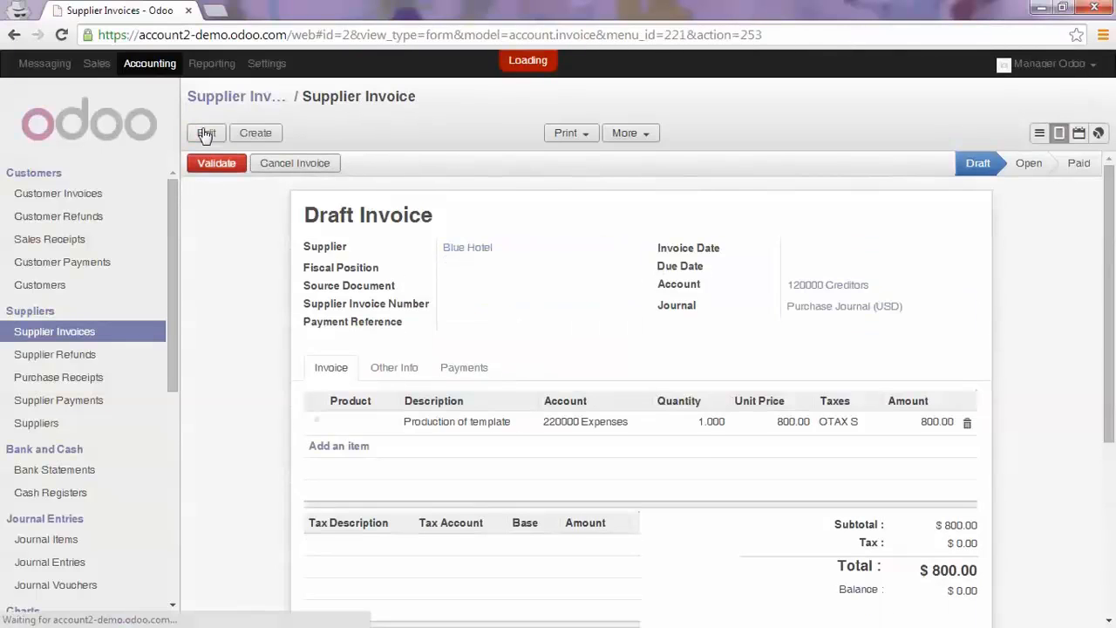
click(206, 135)
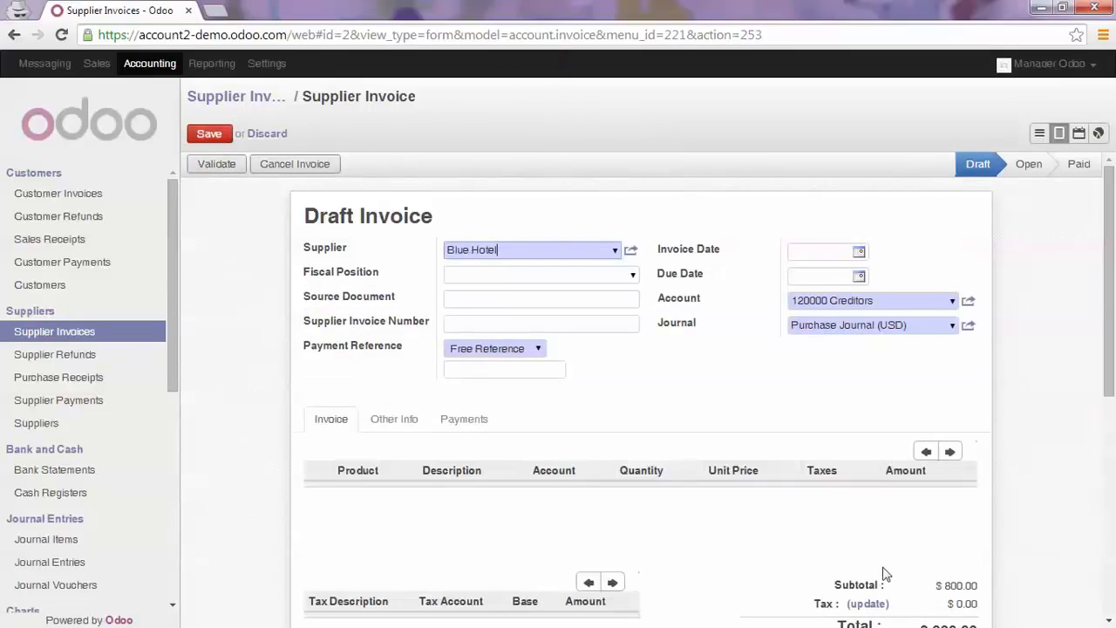
click(867, 597)
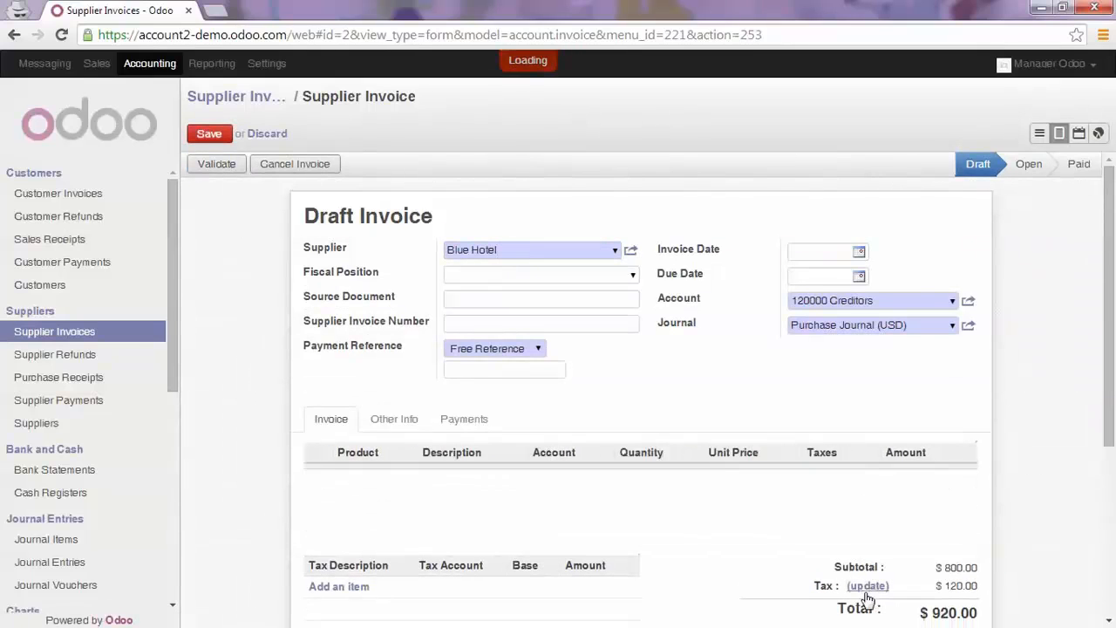
click(218, 164)
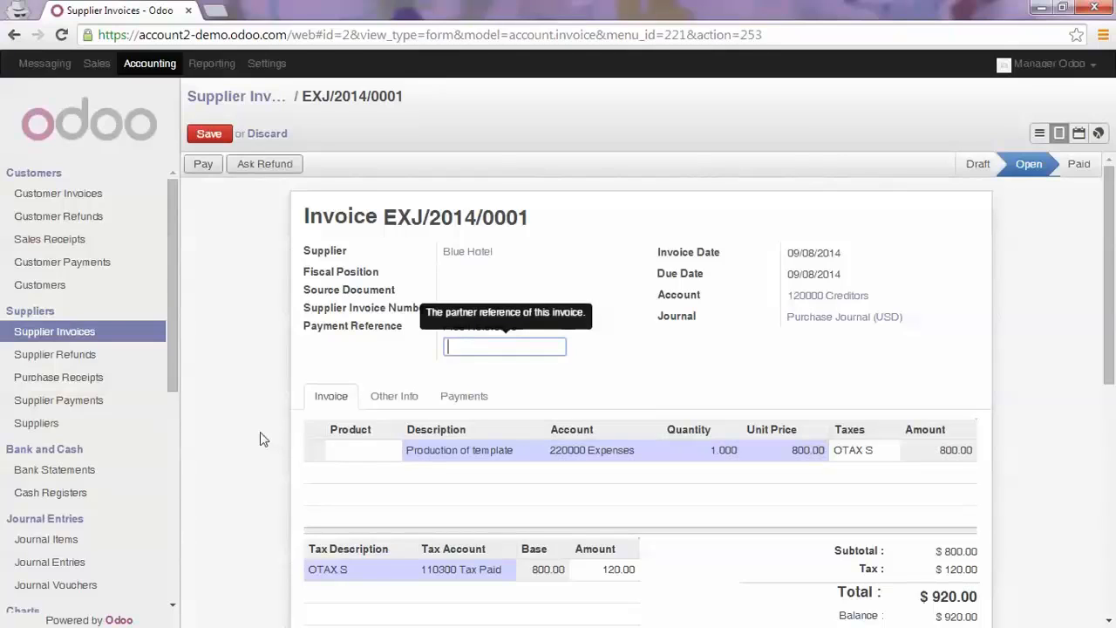
Open Blue Hotel from the suppliers list and examine its receivable and payable totals in the accounting details
click(52, 423)
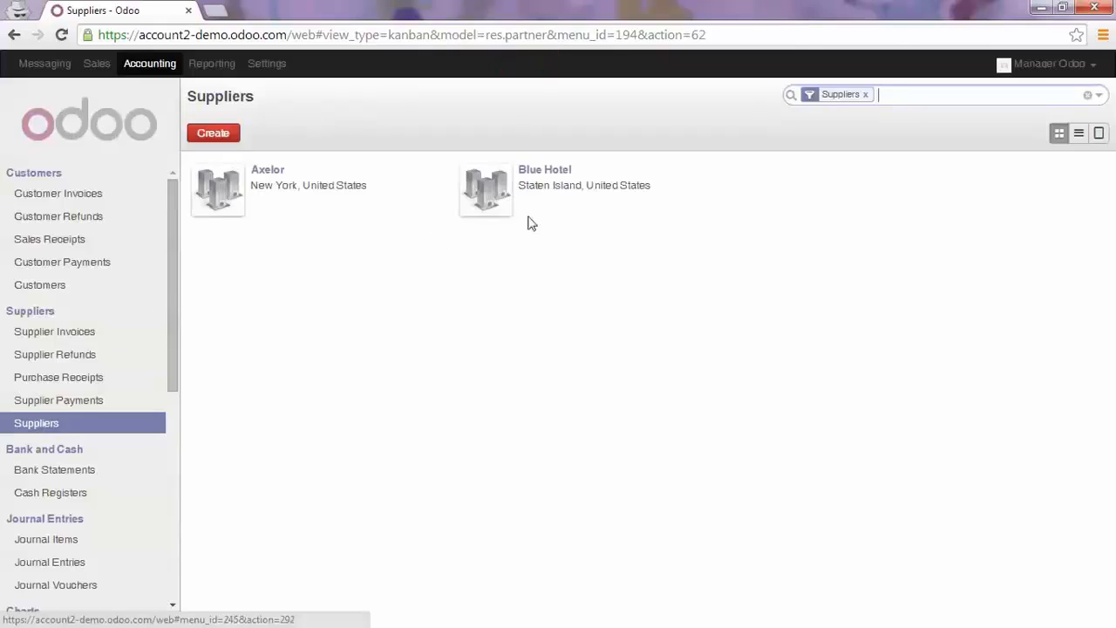
click(541, 175)
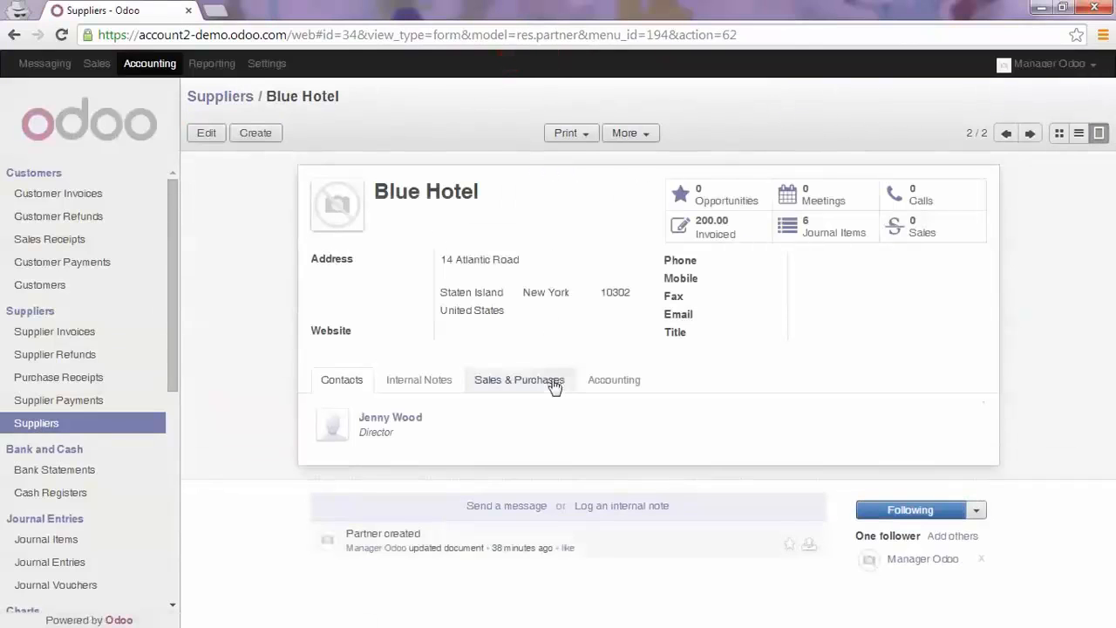
click(603, 379)
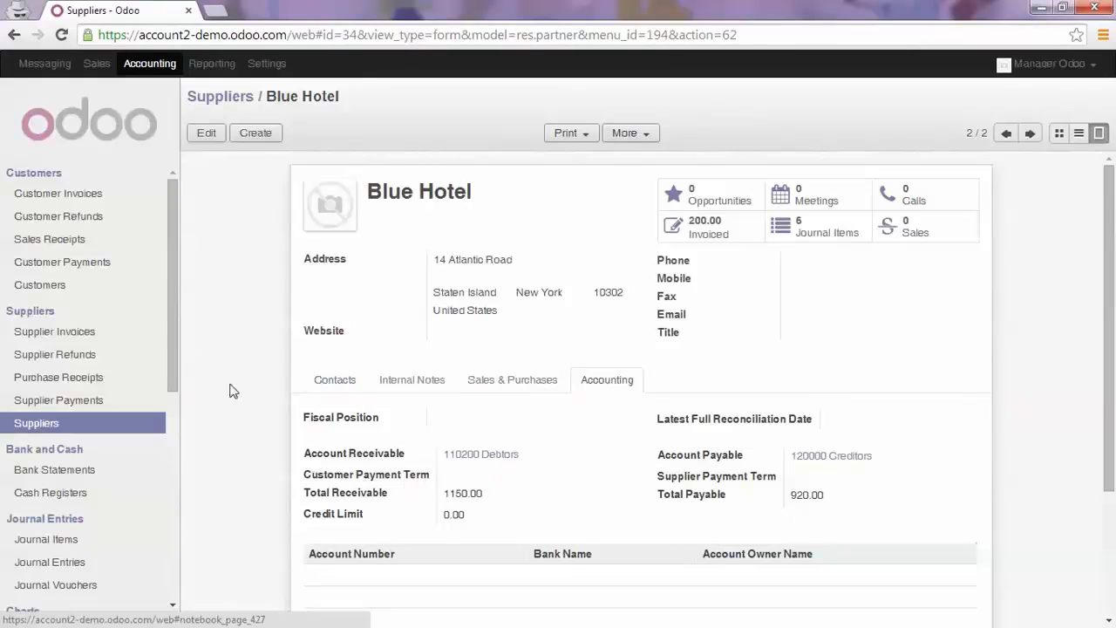
Create a new journal entry in the Miscellaneous Journal (USD) with the reference "Customer - Supplier Reconciliation"
drag(171, 337, 175, 410)
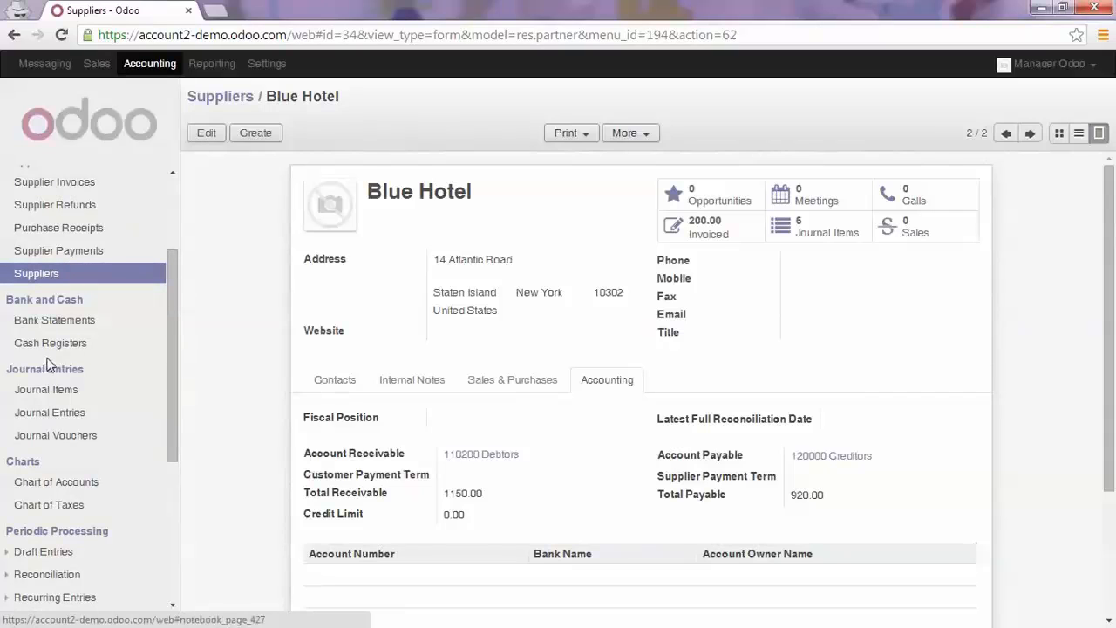
click(46, 421)
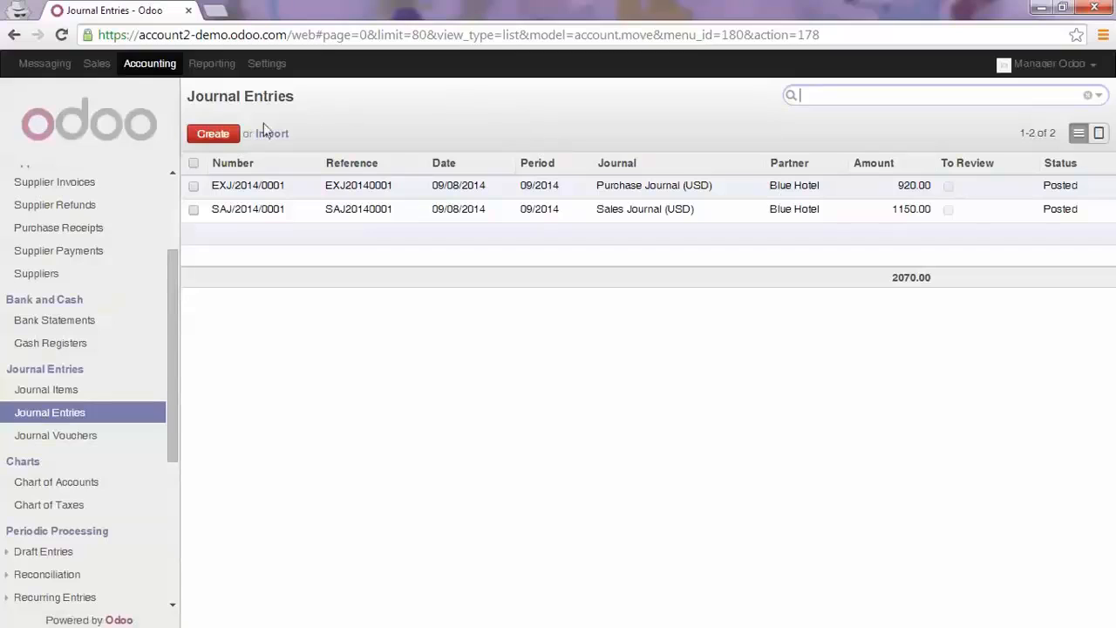
click(213, 135)
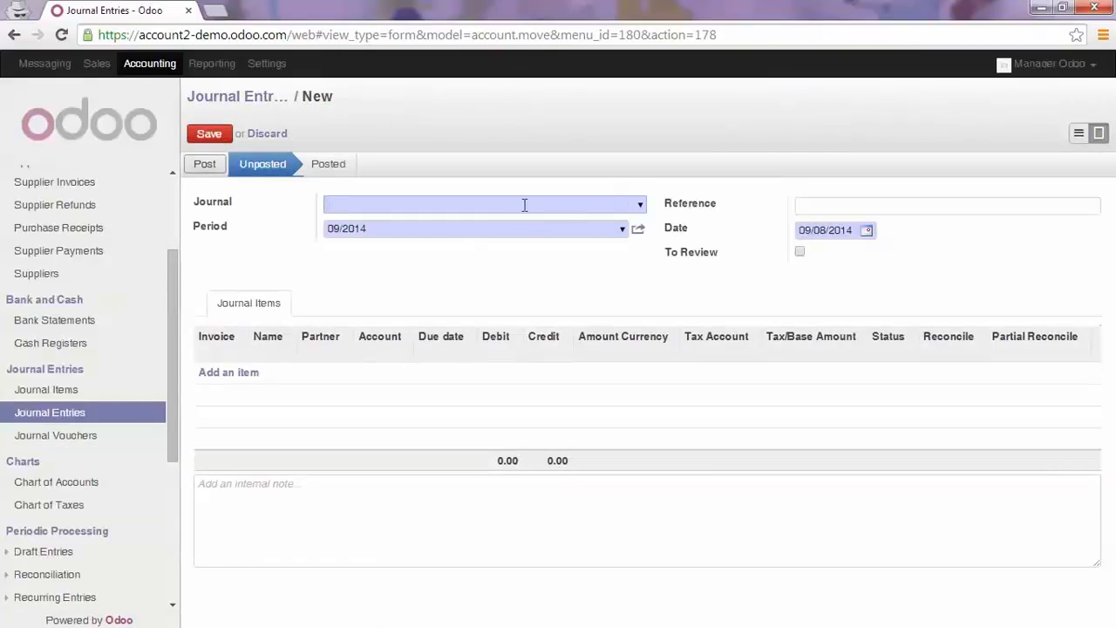
click(640, 205)
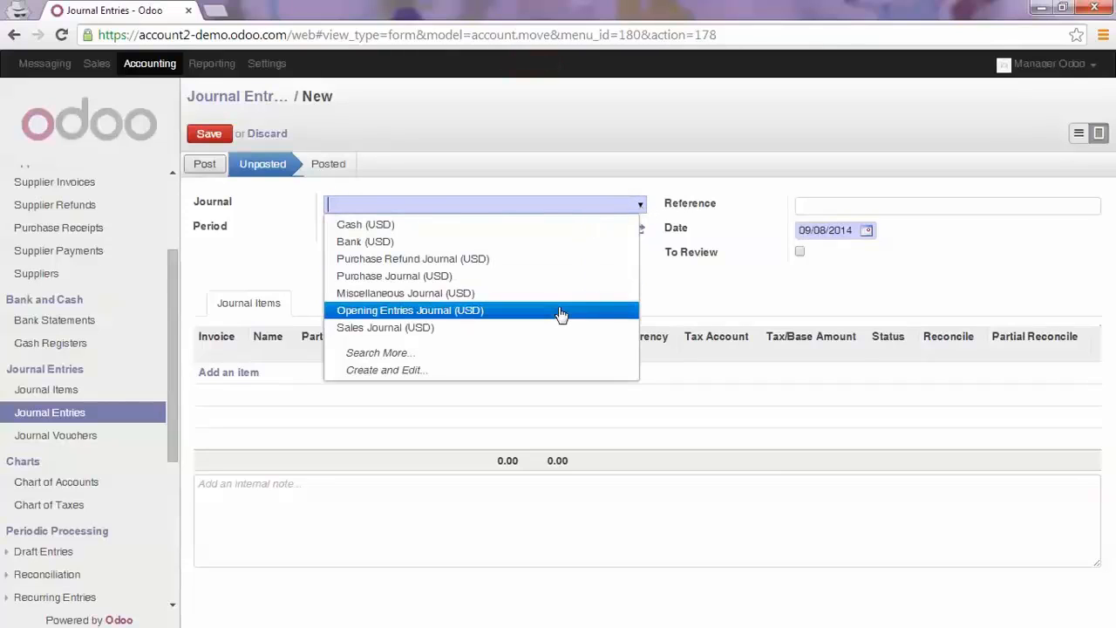
click(347, 204)
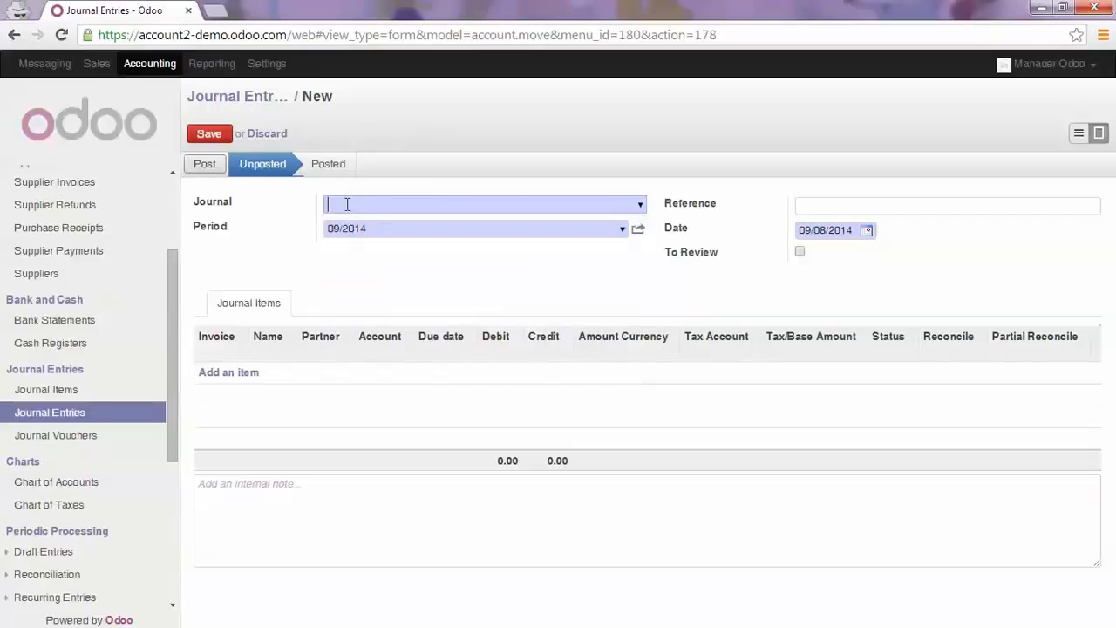
text(misc)
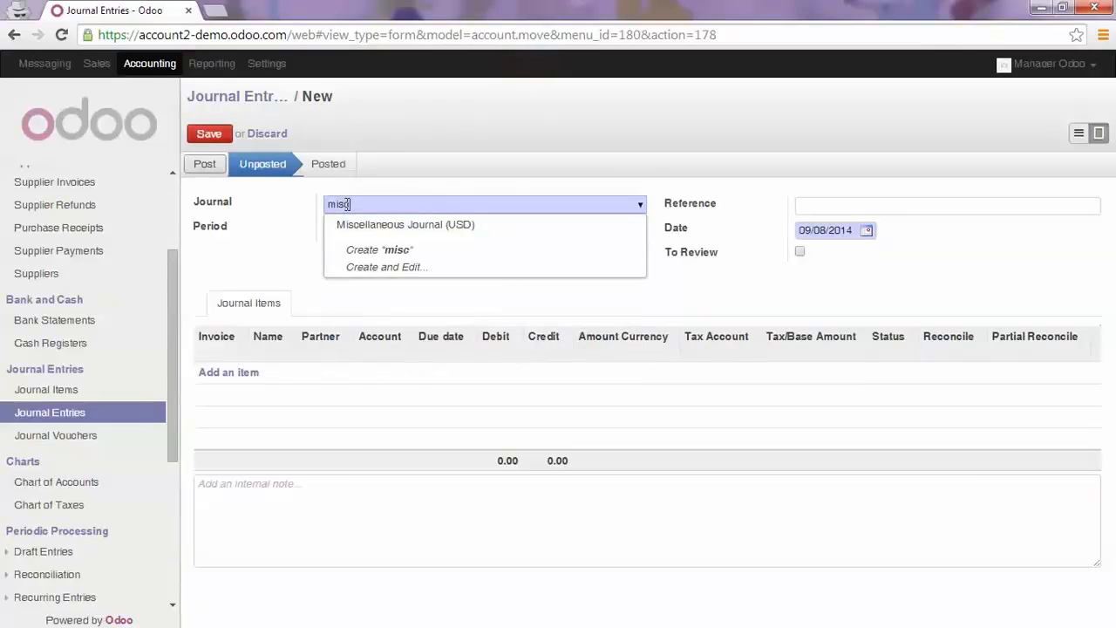
key(Return)
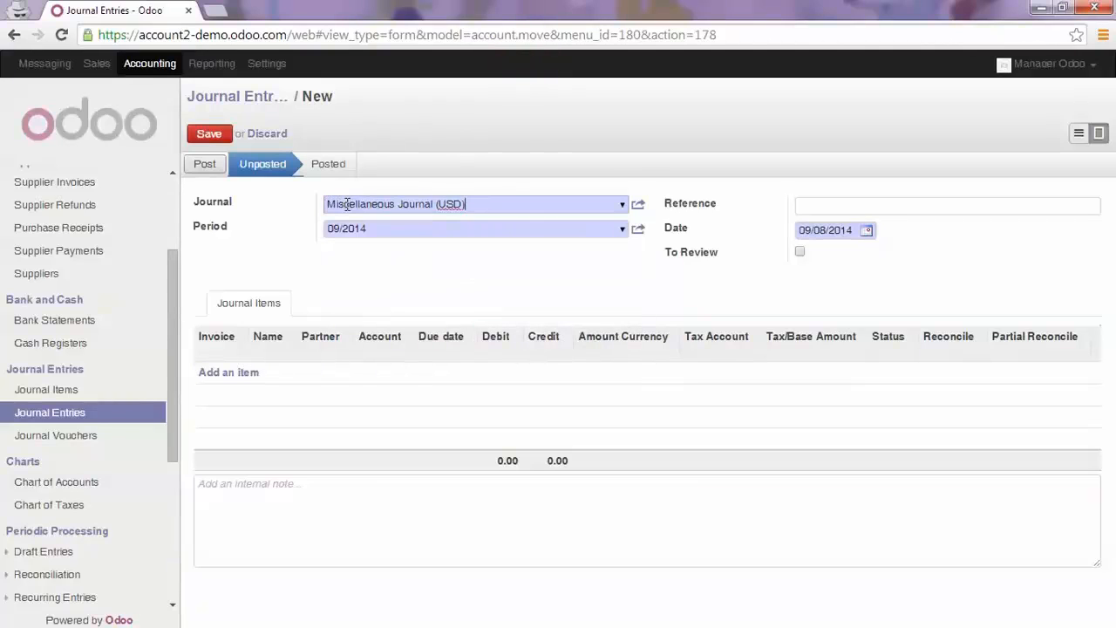
key(Tab)
key(Tab)
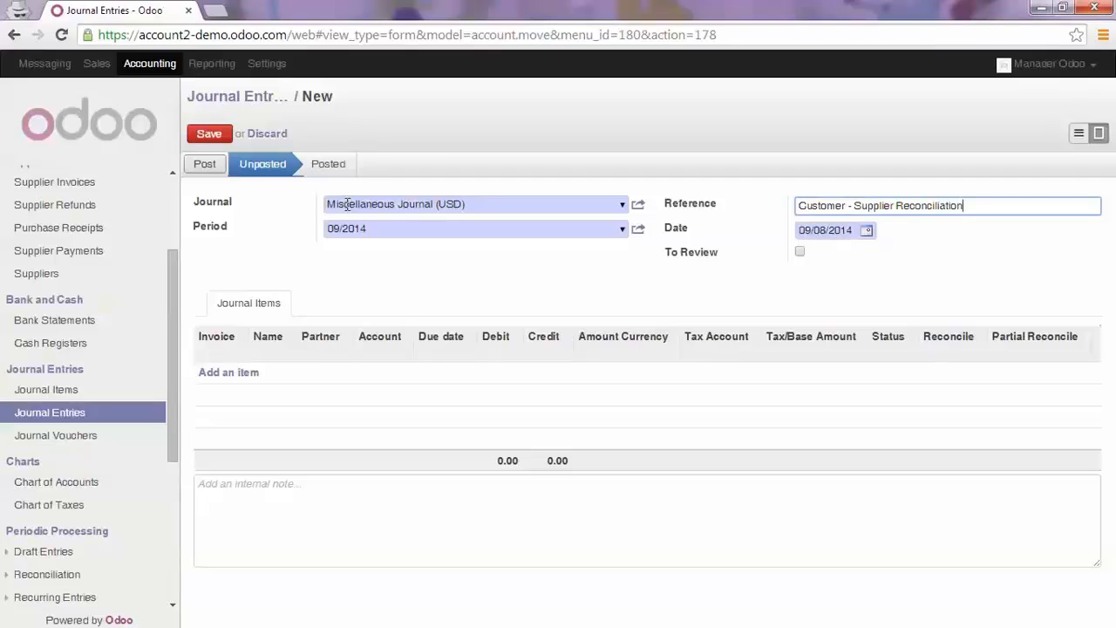
Add a journal item named "Reconcile" with Blue Hotel as the partner
click(231, 373)
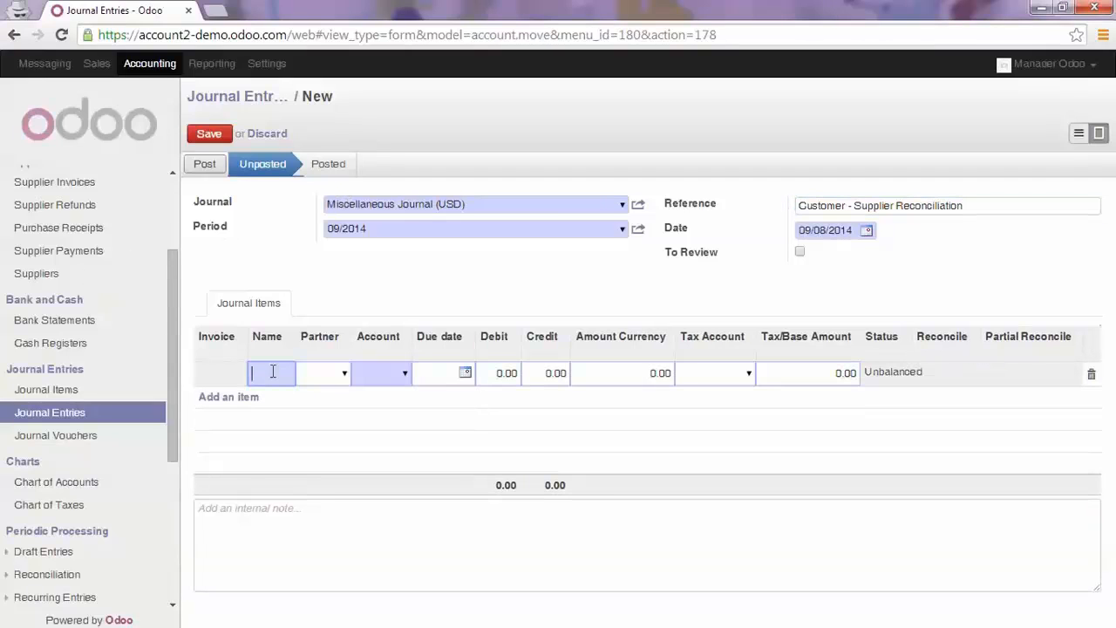
text(Reconcile)
key(Tab)
key(Down)
key(Return)
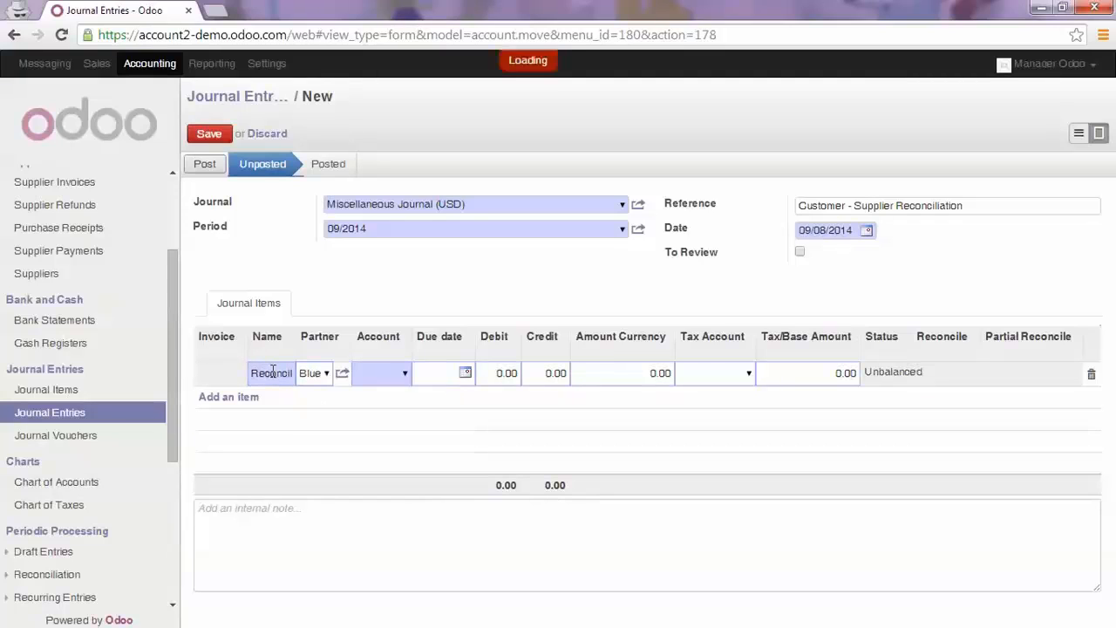
key(Tab)
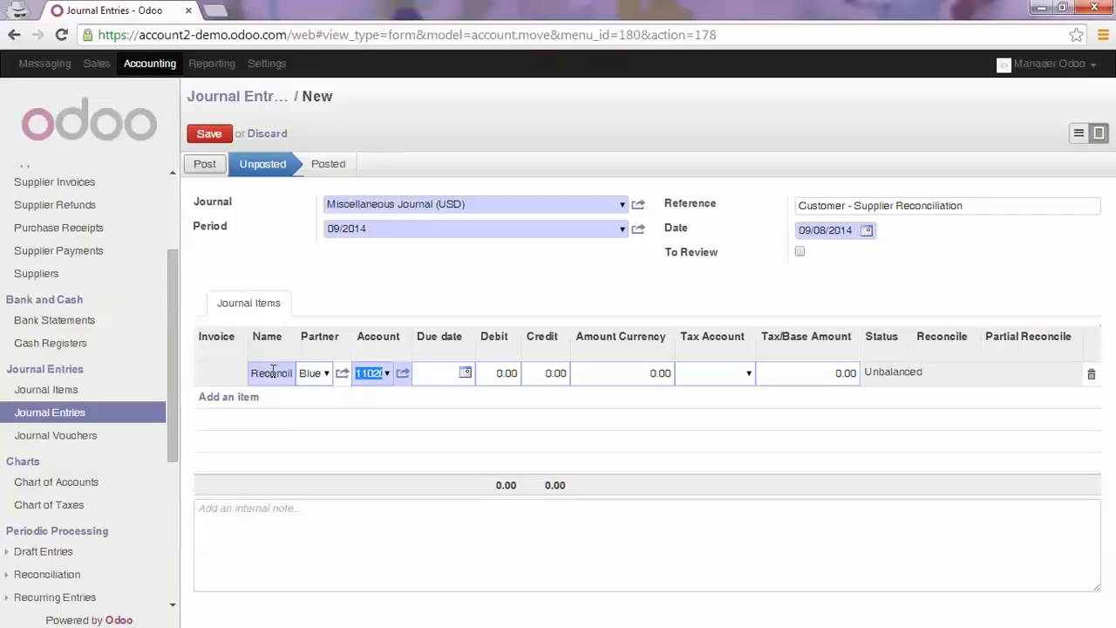
Check the item's default account details, then set its account to 120000 Creditors and its debit to 920
click(403, 375)
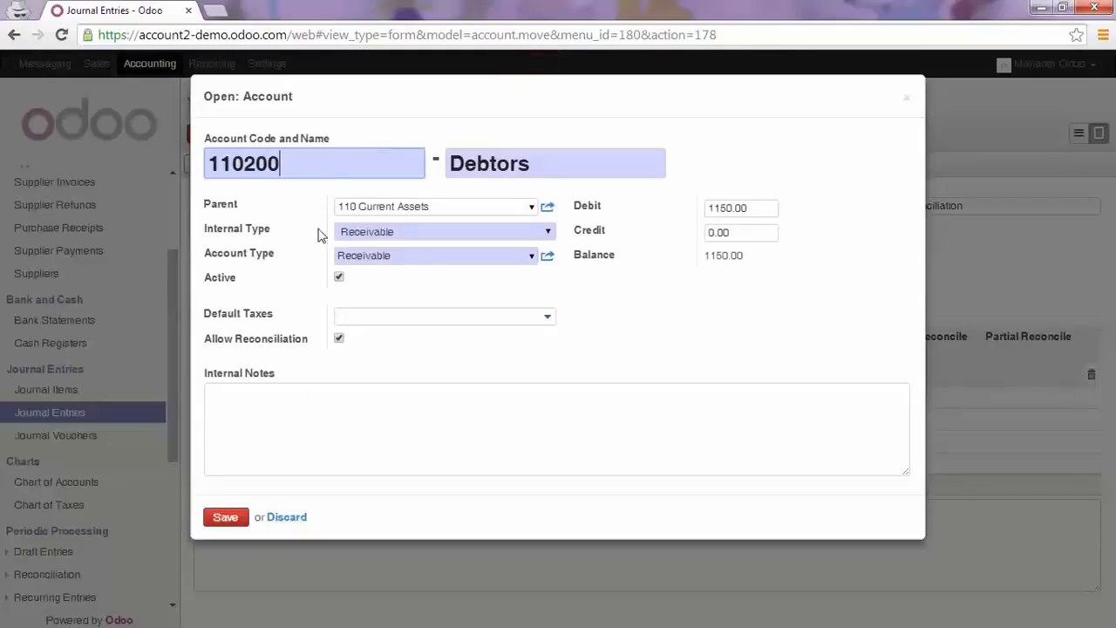
click(300, 519)
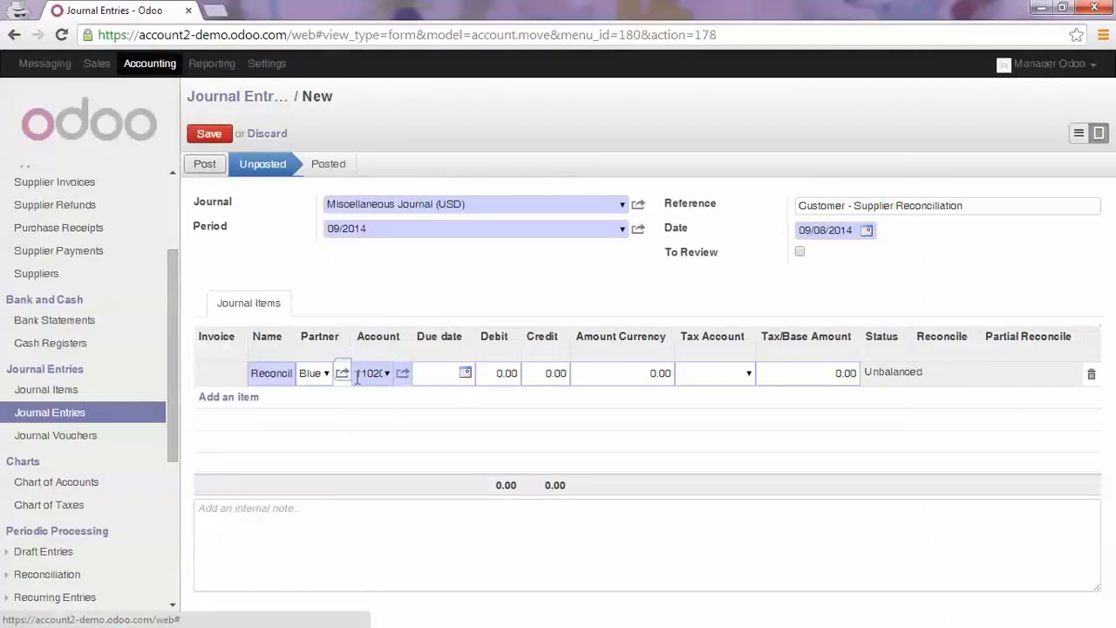
click(364, 375)
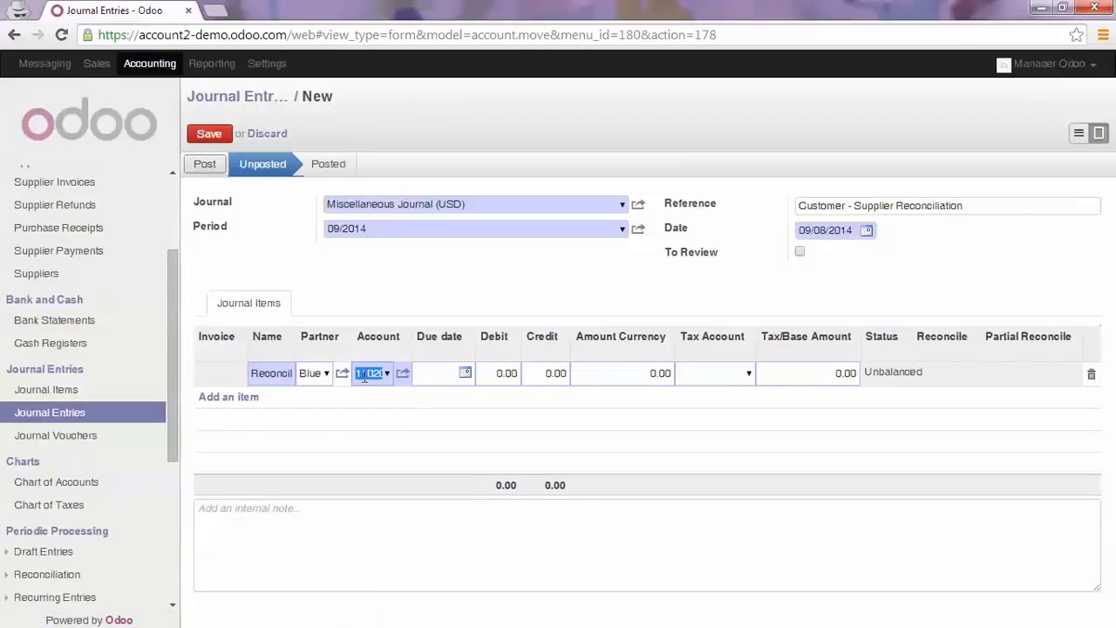
text(12Debtors)
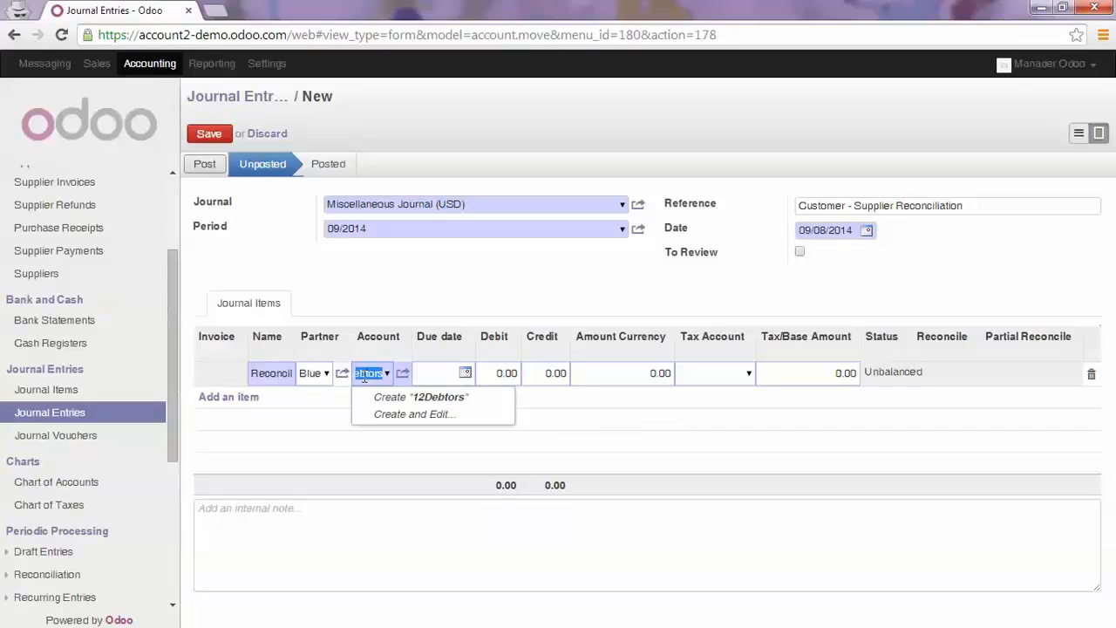
text(12)
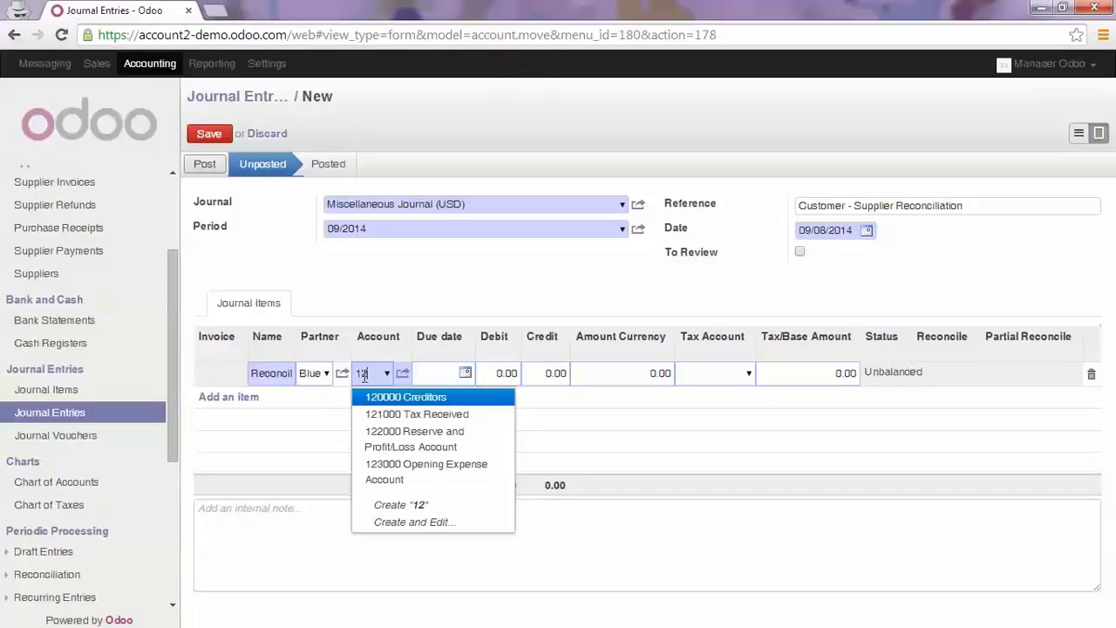
key(Tab)
key(Tab)
text(9)
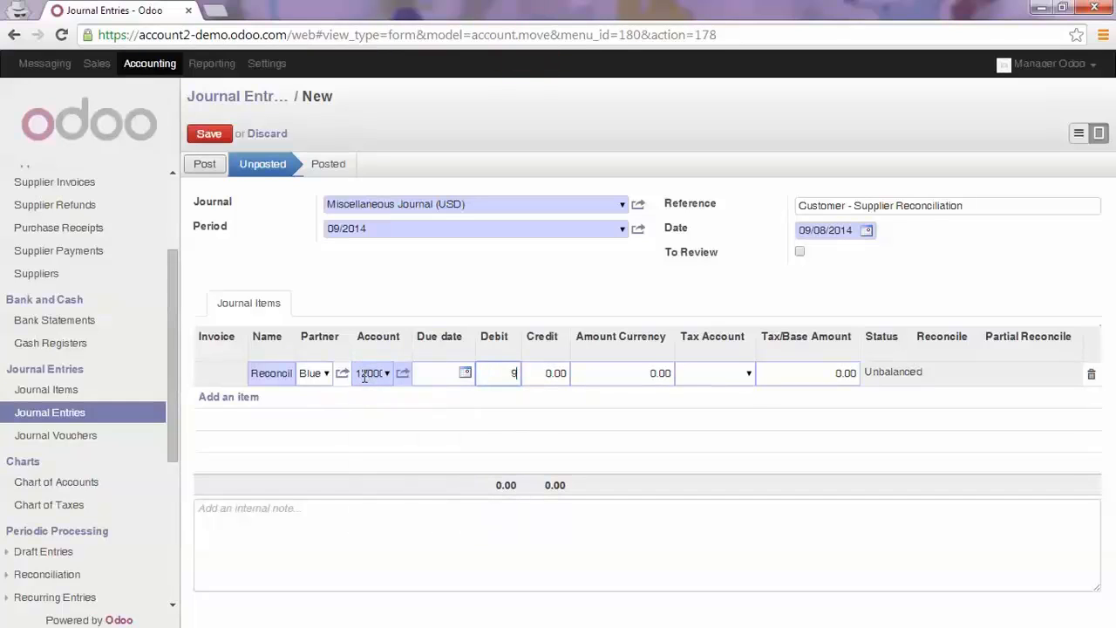
text(20)
key(Tab)
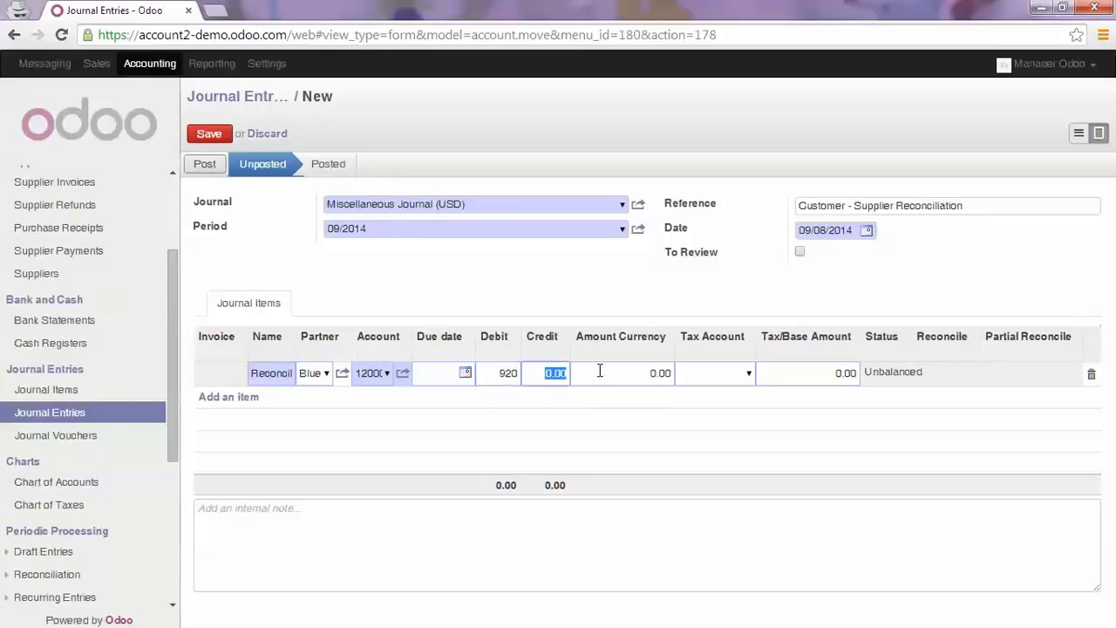
Add a "Reconcile partner" item for Blue Hotel crediting 920 to 110200 Debtors, then save and post the entry
key(Return)
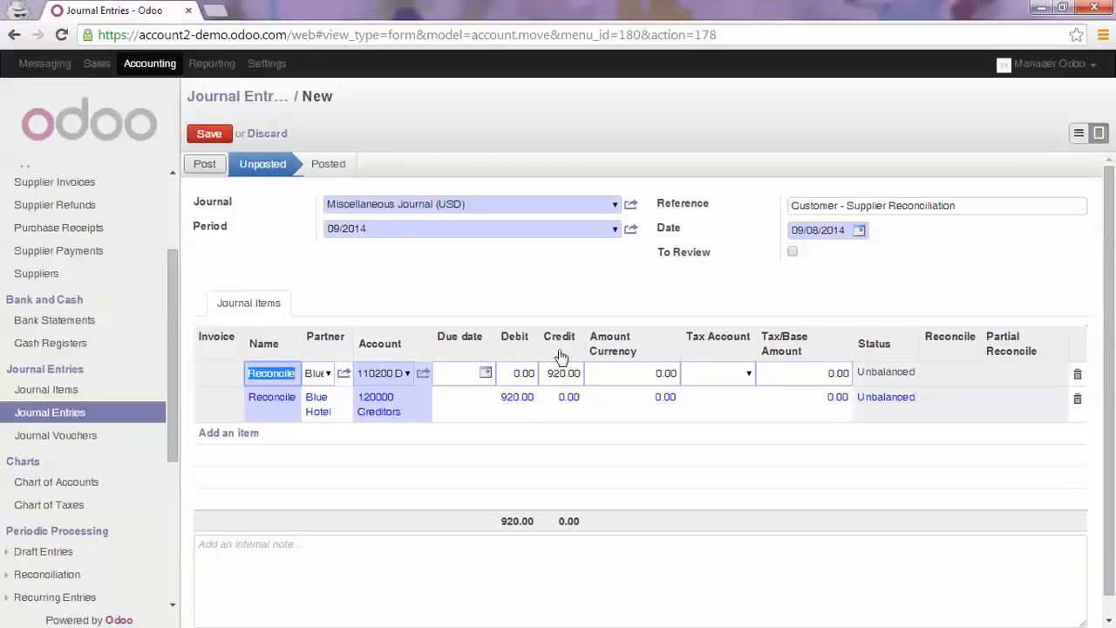
click(210, 134)
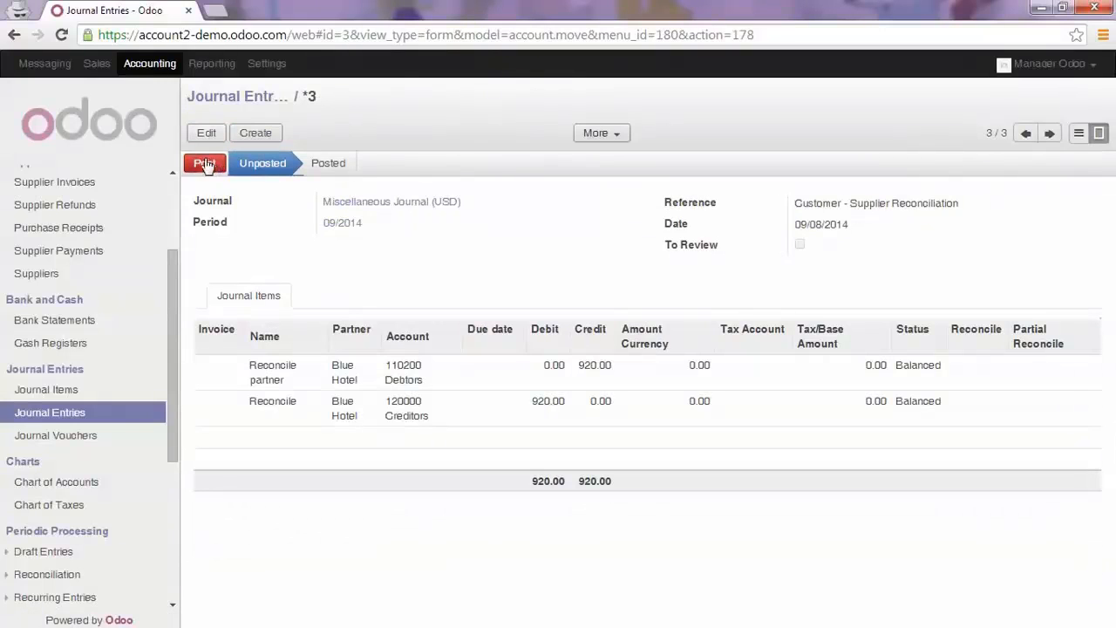
click(204, 164)
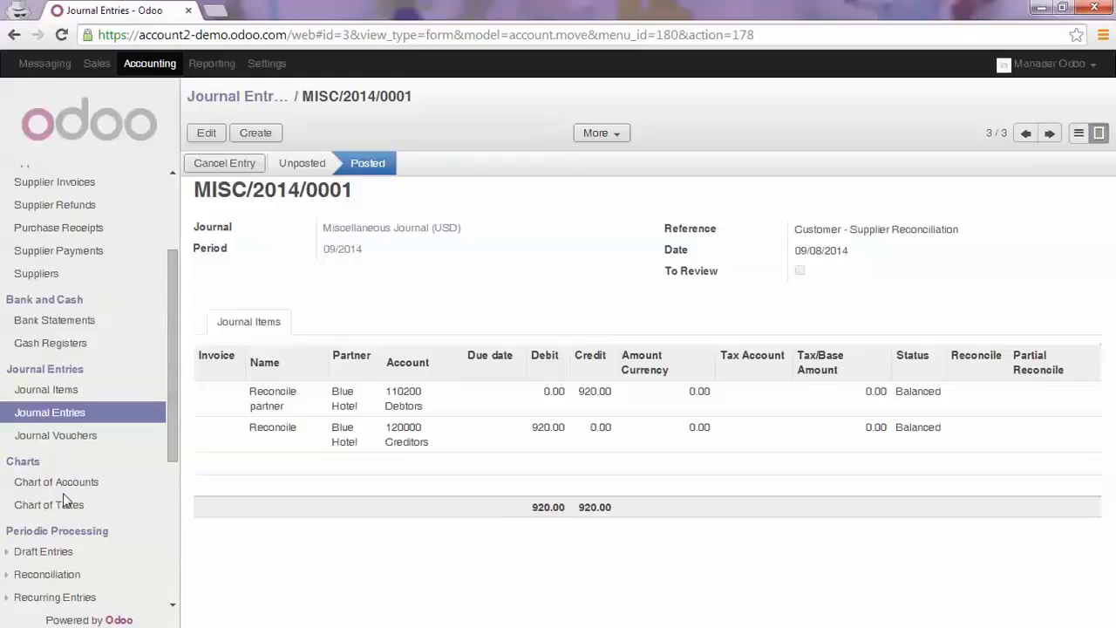
Manually reconcile Blue Hotel's Purchase Journal item with the miscellaneous item on the 120000 Creditors account
scroll(66, 501, down, 3)
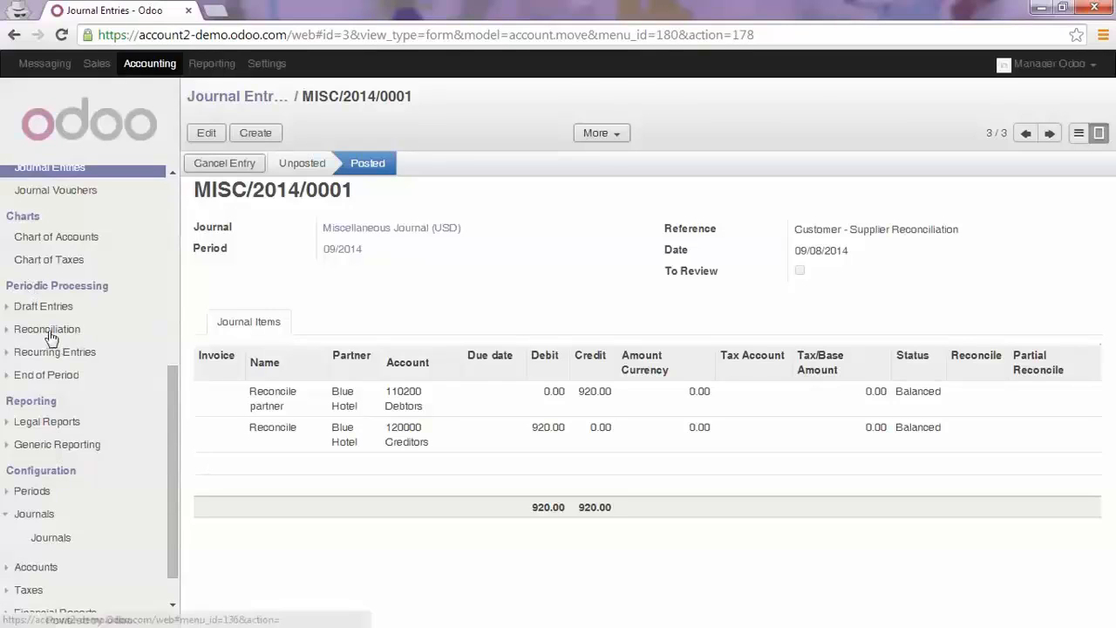
click(76, 334)
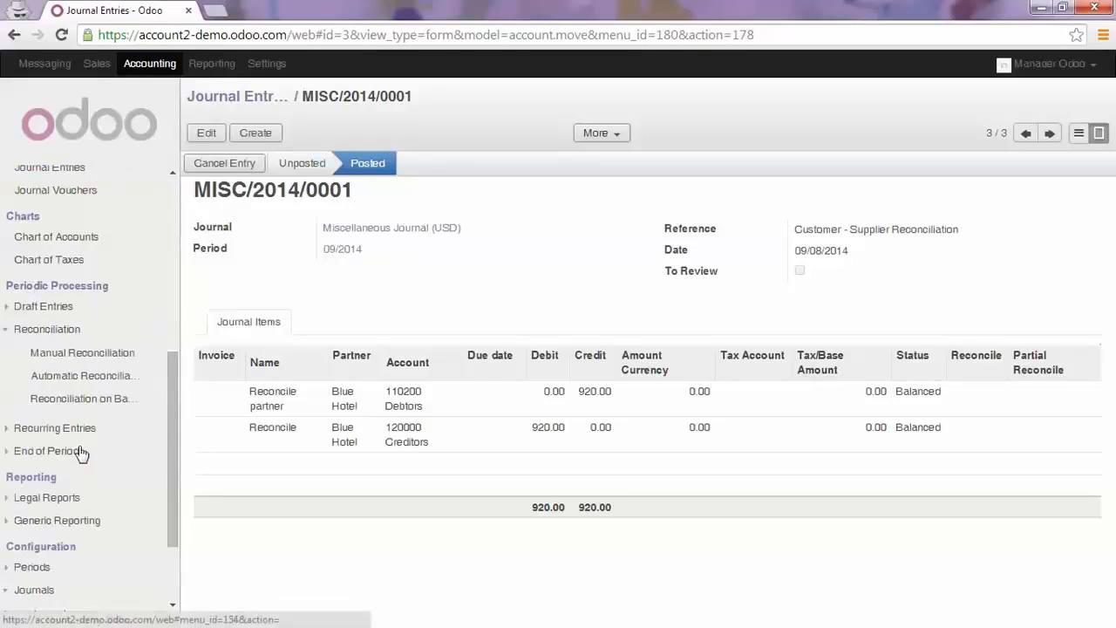
click(80, 358)
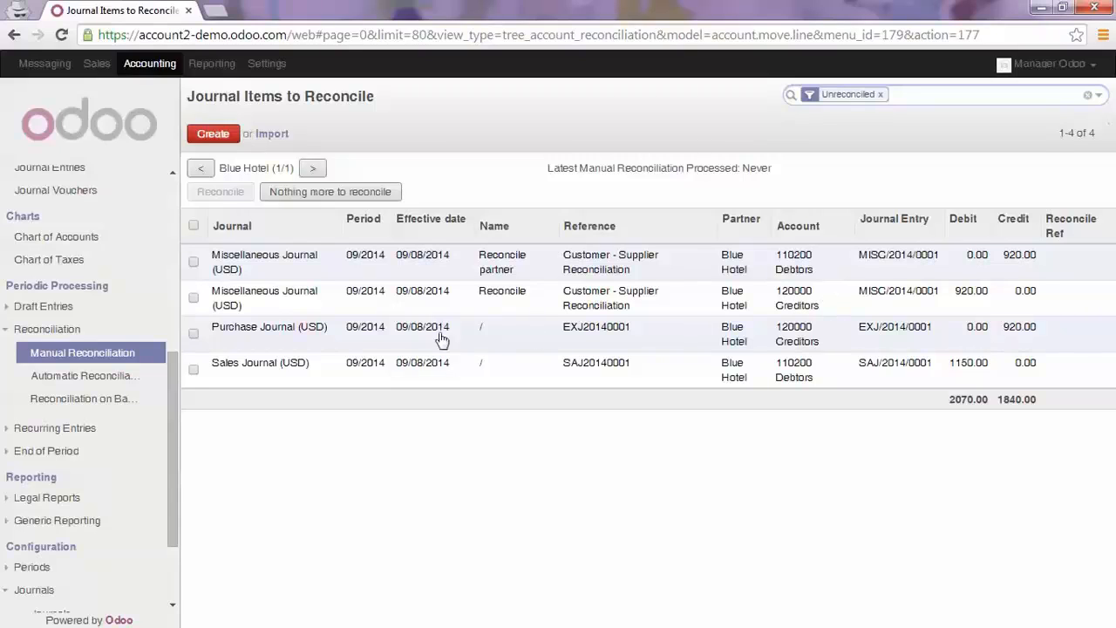
click(194, 333)
click(194, 298)
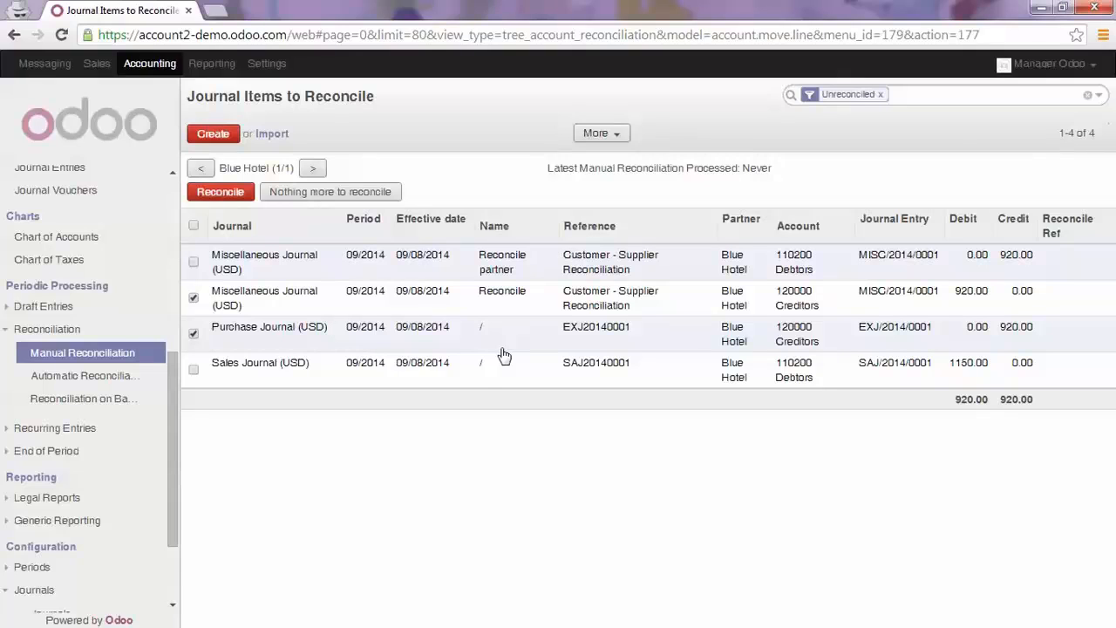
click(211, 194)
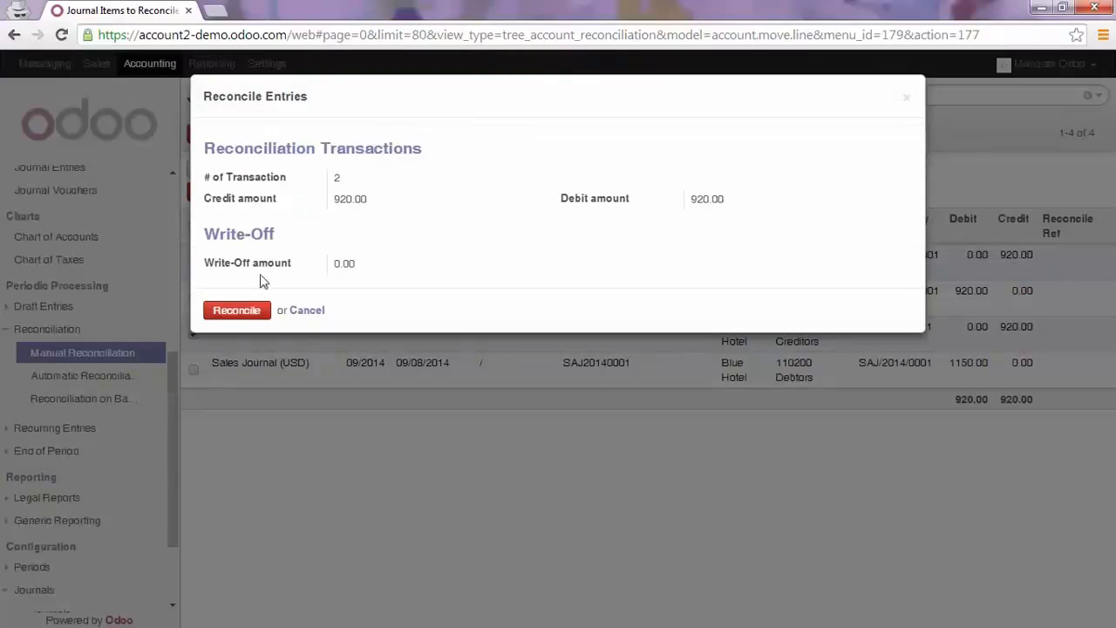
click(220, 311)
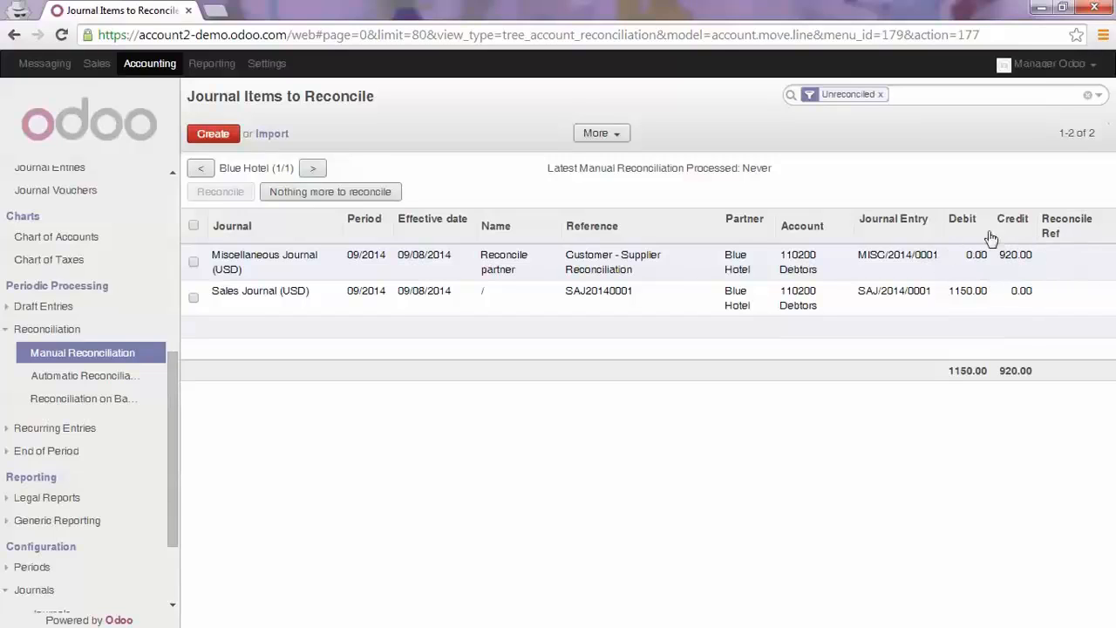
Partially reconcile Blue Hotel's miscellaneous and Sales Journal items on the 110200 Debtors account
click(194, 261)
click(193, 298)
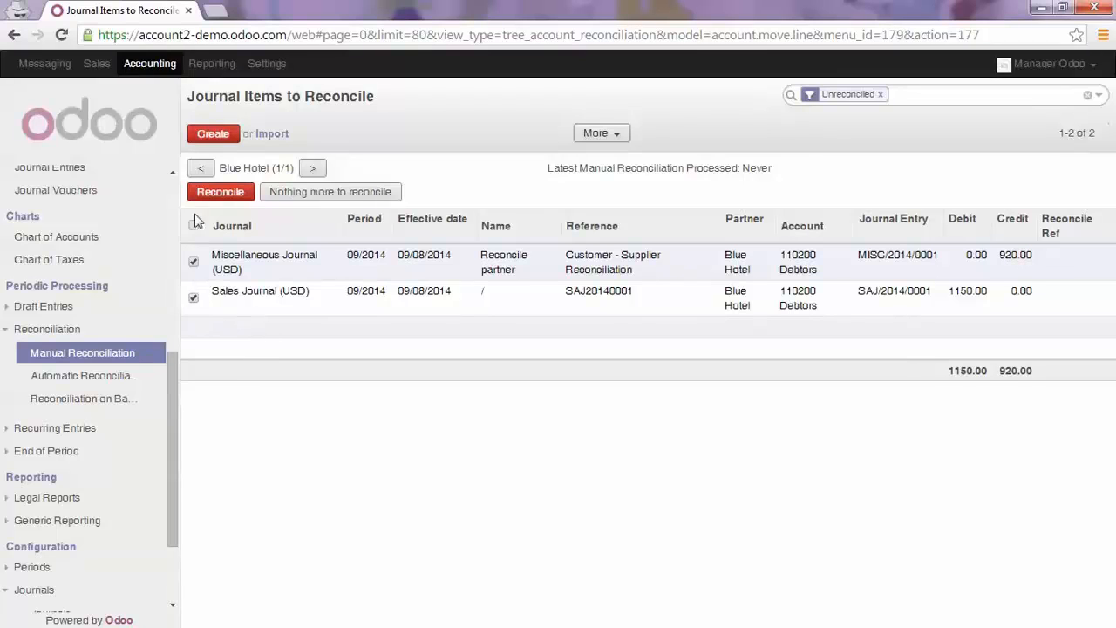
click(220, 193)
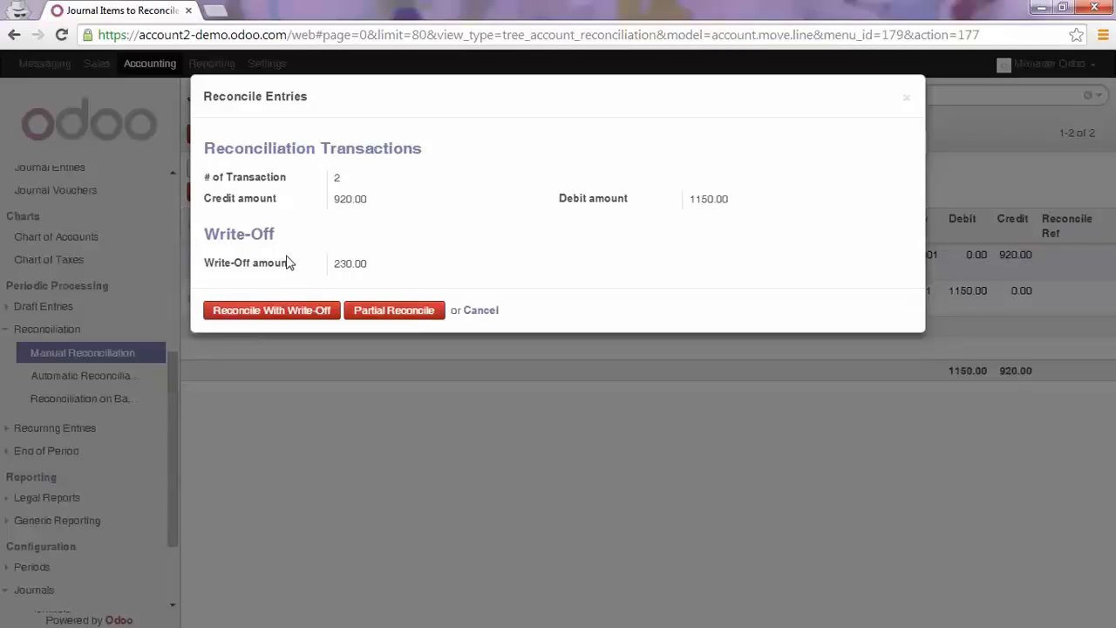
click(388, 311)
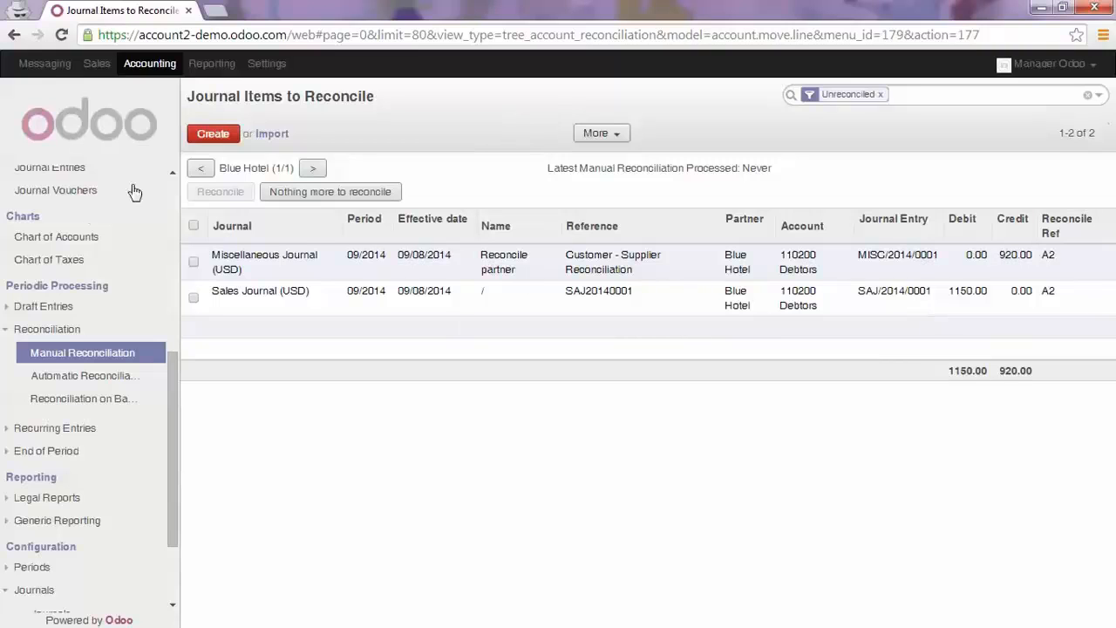
Examine the balance and status of Blue Hotel's invoices in the customer and supplier invoice lists
scroll(131, 196, up, 5)
click(92, 195)
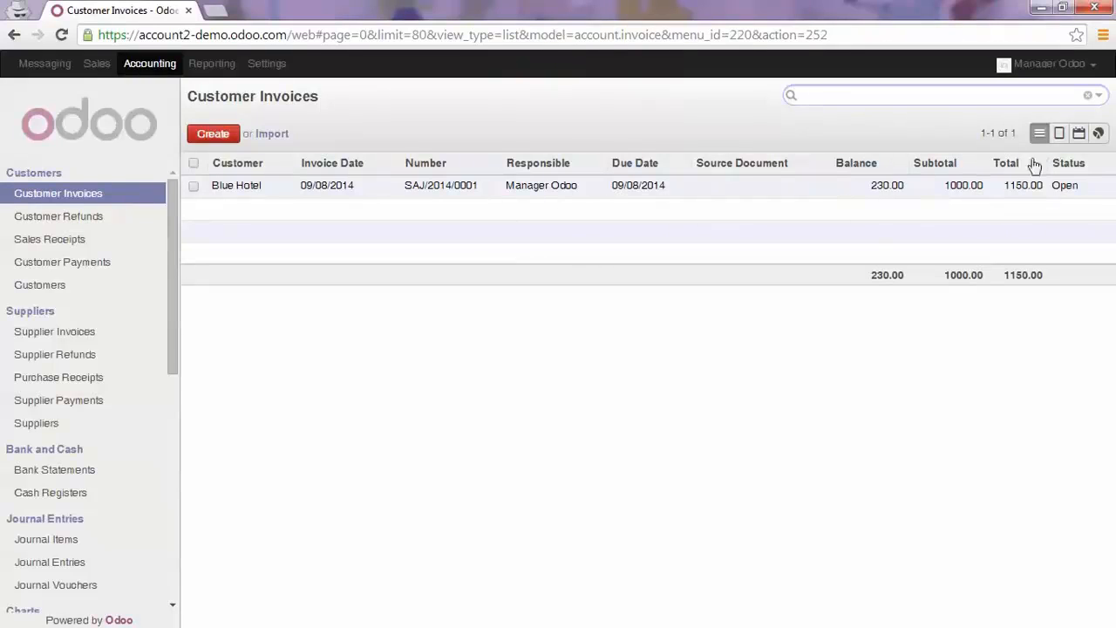
click(75, 333)
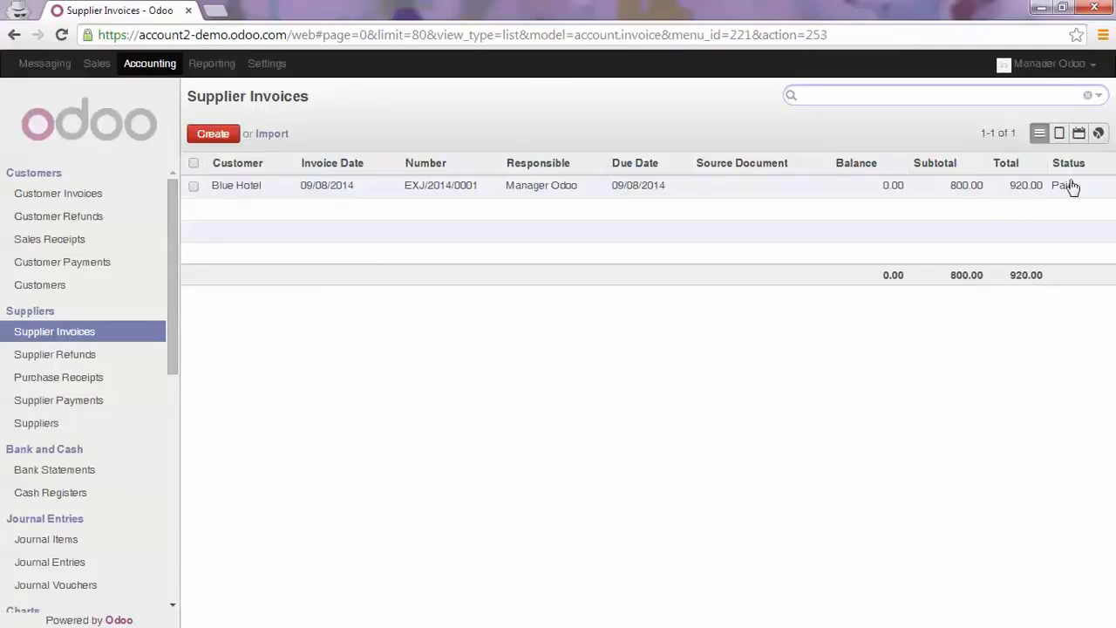
mouse_move(1066, 184)
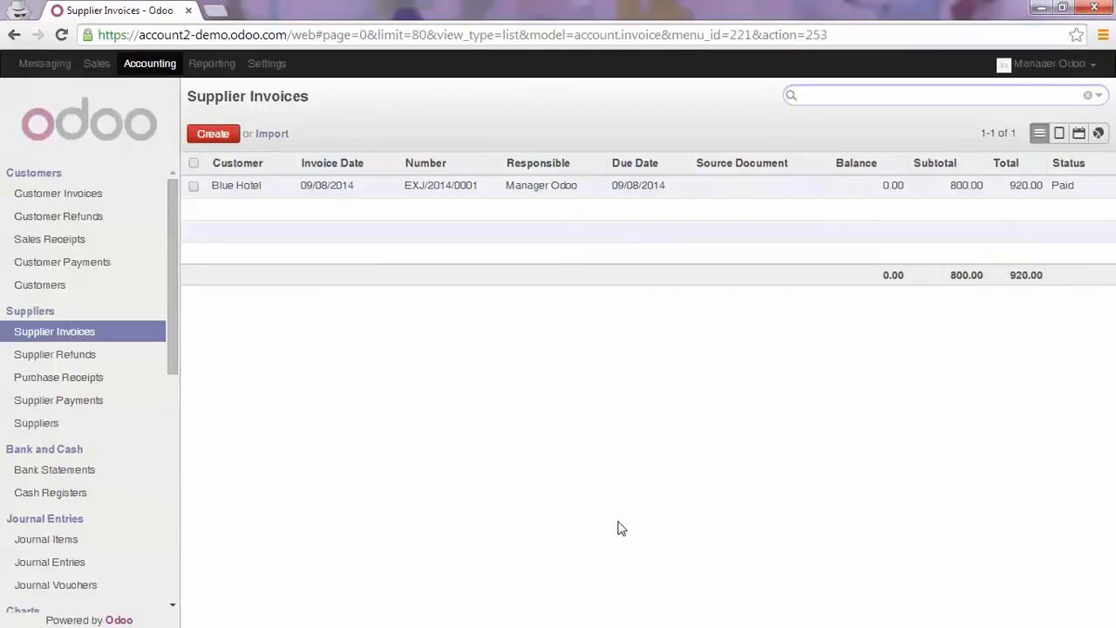